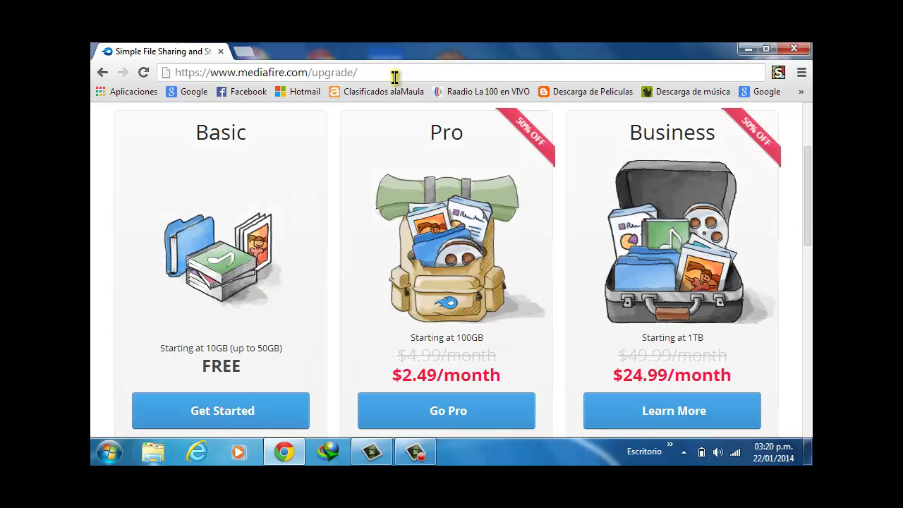
Choose MediaFire's free Basic plan and go to its account registration form
key(ctrl+l)
click(93, 174)
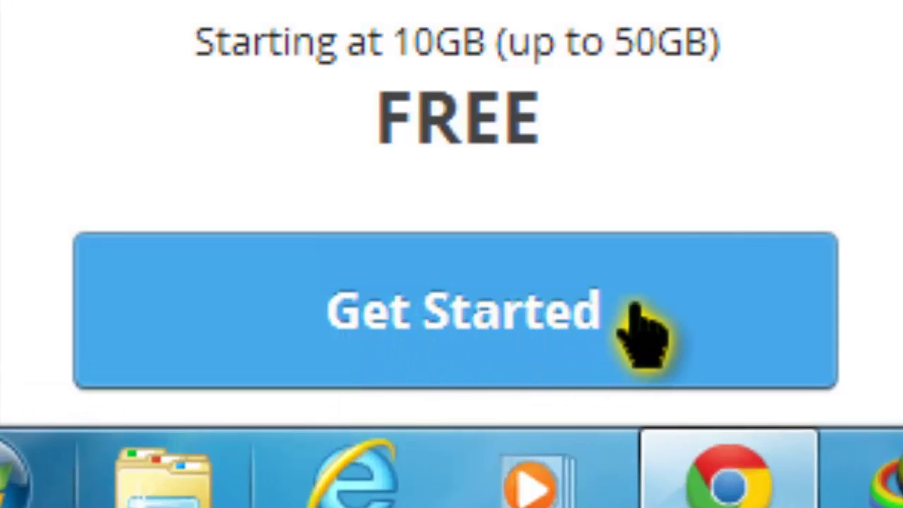
click(641, 333)
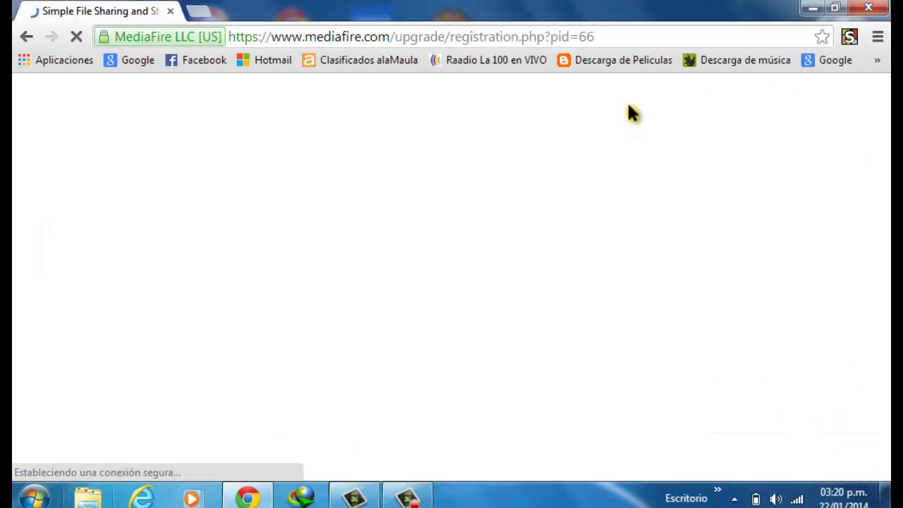
click(431, 252)
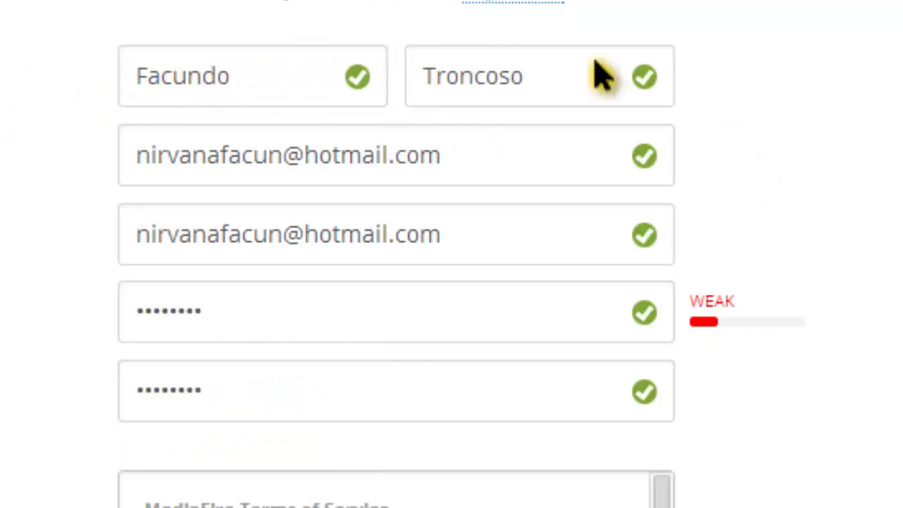
Review the e-mail, e-mail confirmation and password fields in the filled-in registration form
triple_click(413, 157)
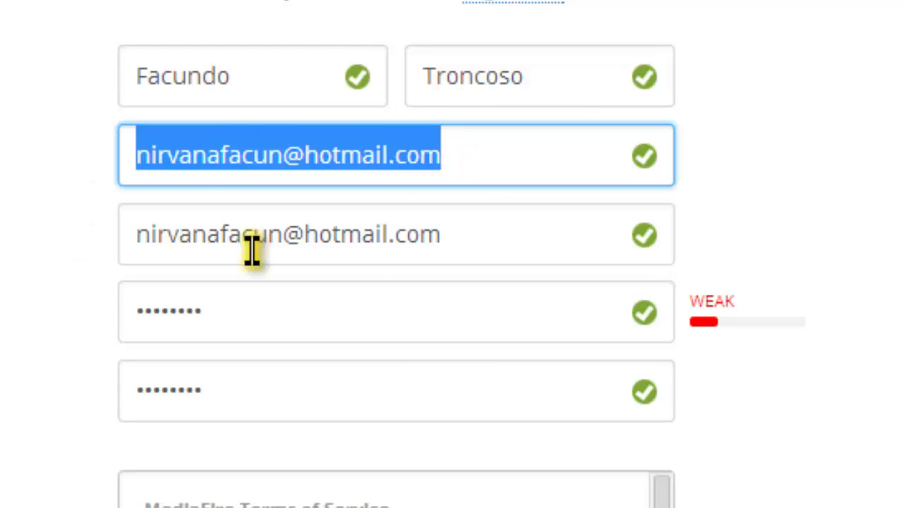
triple_click(294, 236)
click(78, 247)
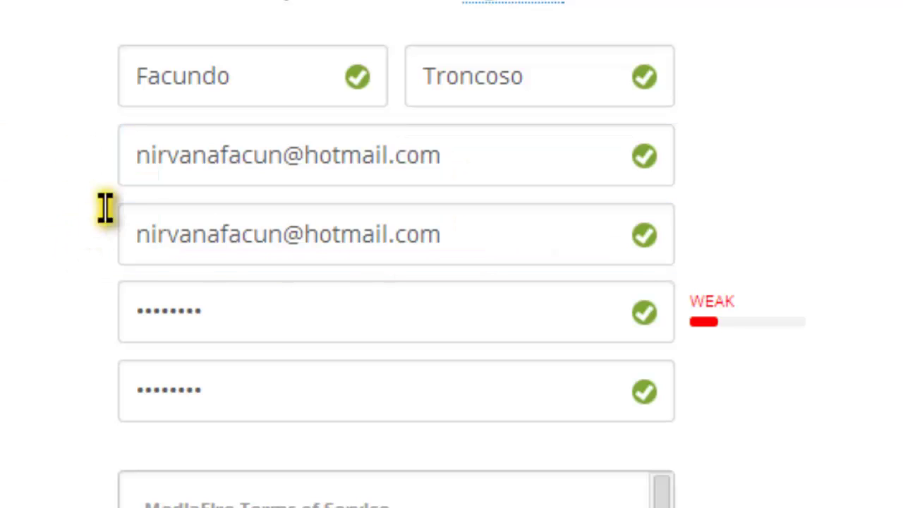
key(Tab)
click(28, 331)
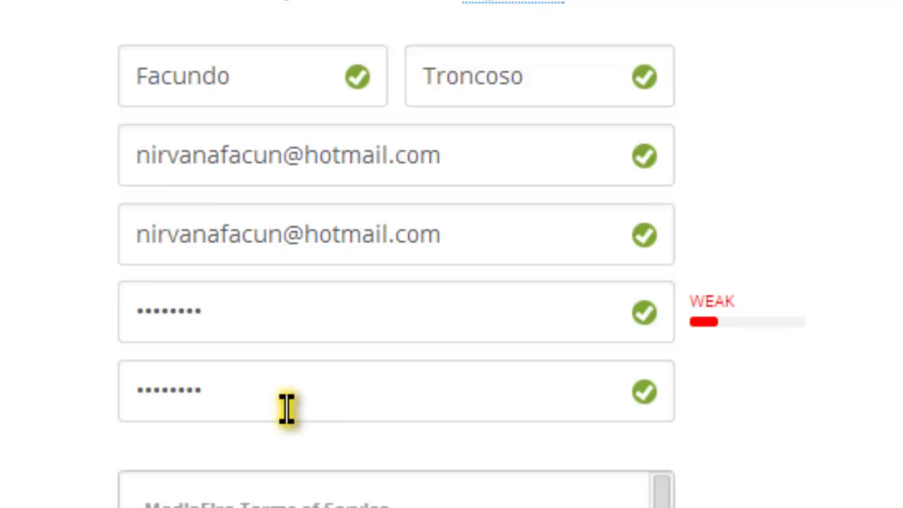
drag(286, 409, 59, 395)
click(28, 346)
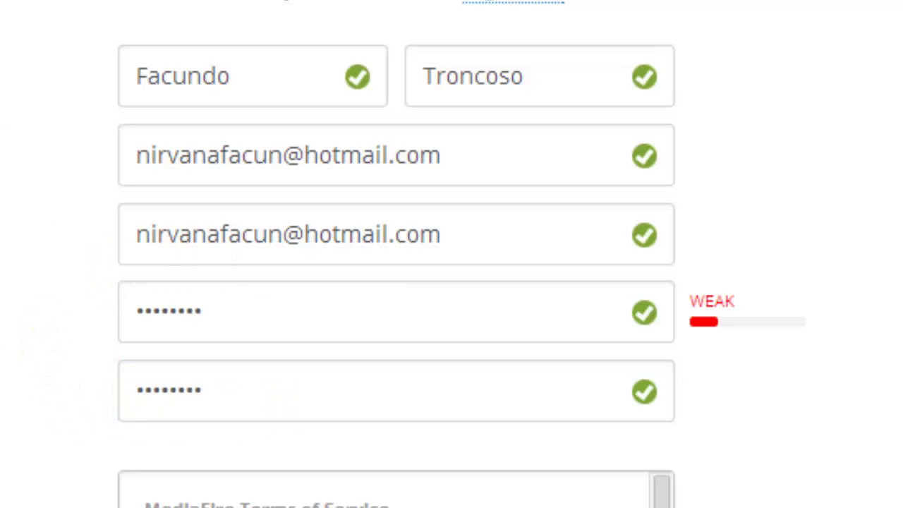
Look through the MediaFire Terms of Service on the registration form, in English and in the Spanish translation
scroll(395, 282, down, 2)
scroll(313, 369, down, 3)
scroll(395, 282, down, 2)
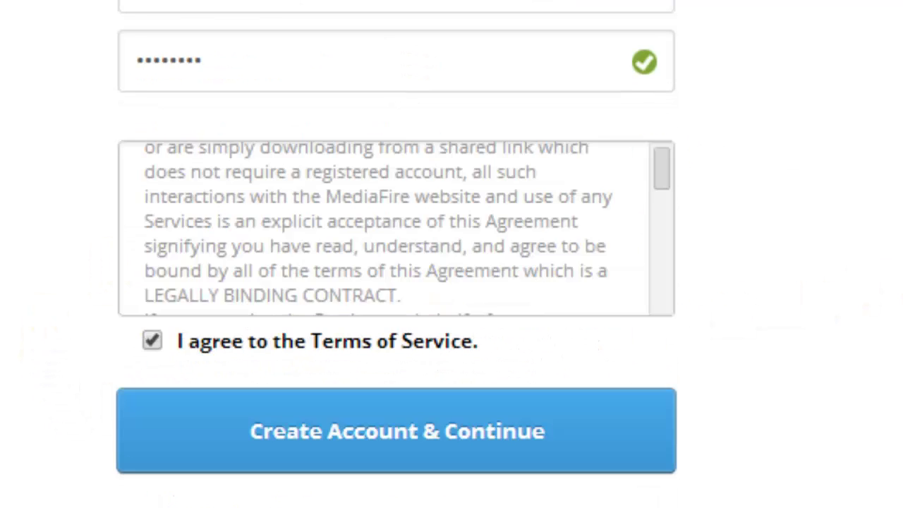
scroll(549, 75, down, 3)
scroll(488, 75, down, 10)
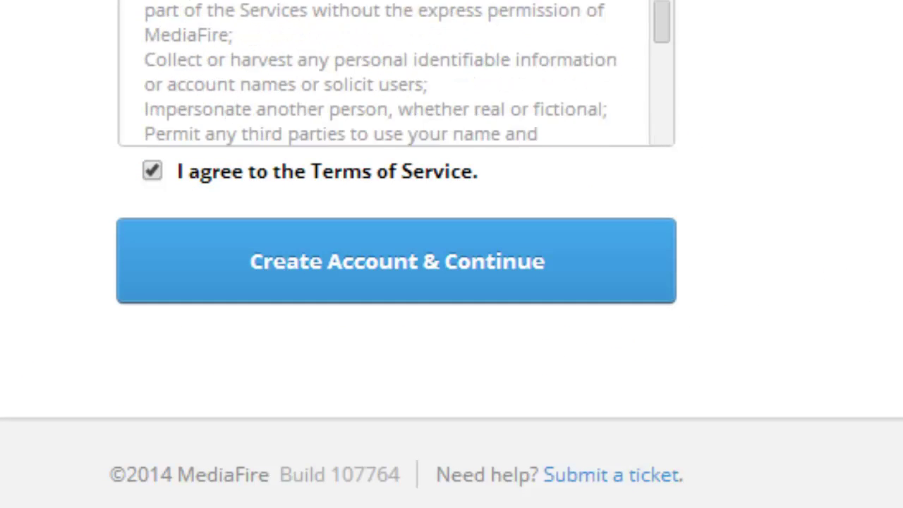
scroll(395, 70, down, 3)
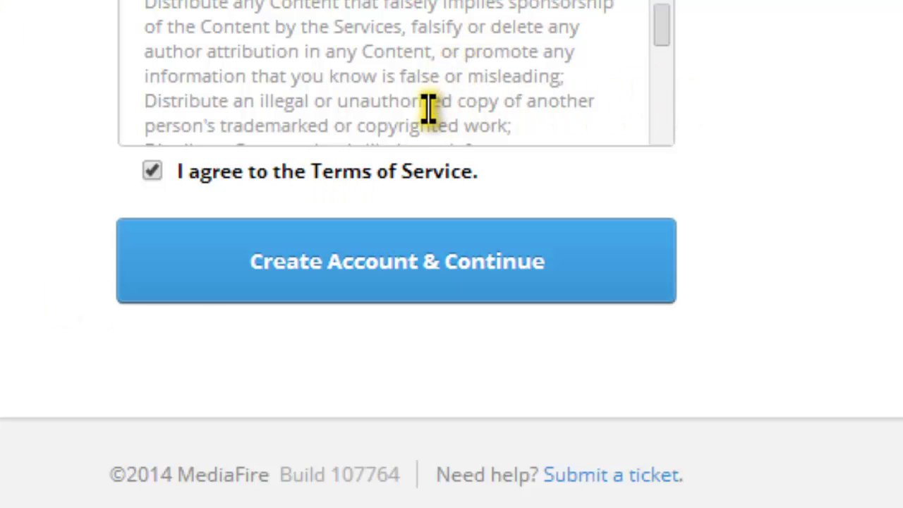
scroll(429, 109, up, 10)
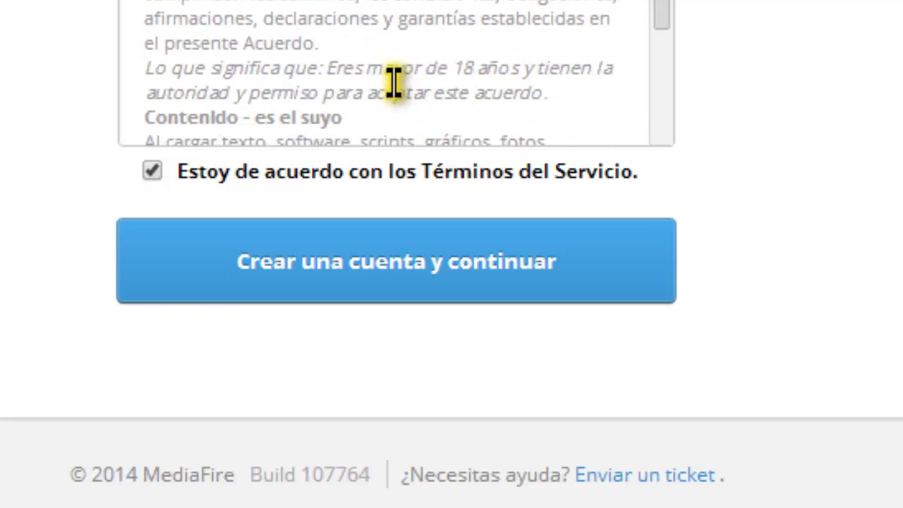
scroll(394, 83, up, 8)
scroll(10, 194, down, 5)
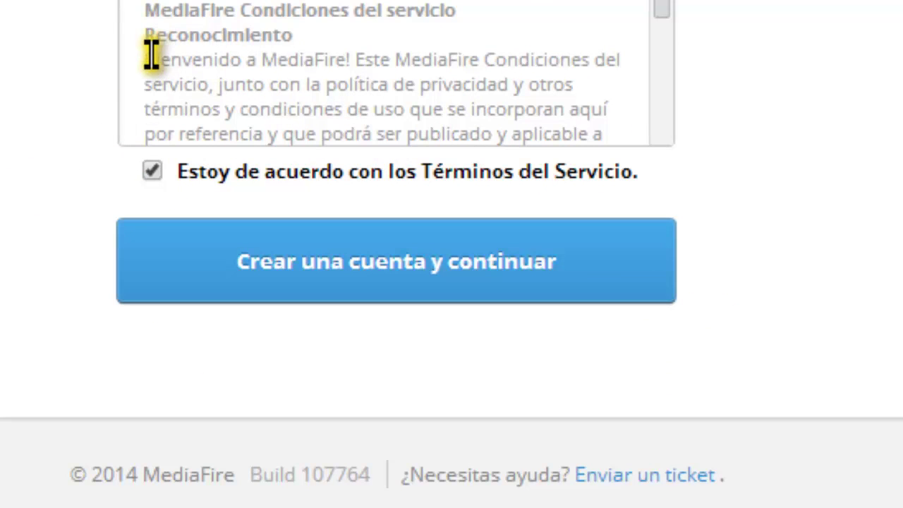
mouse_move(146, 60)
key(ctrl+a)
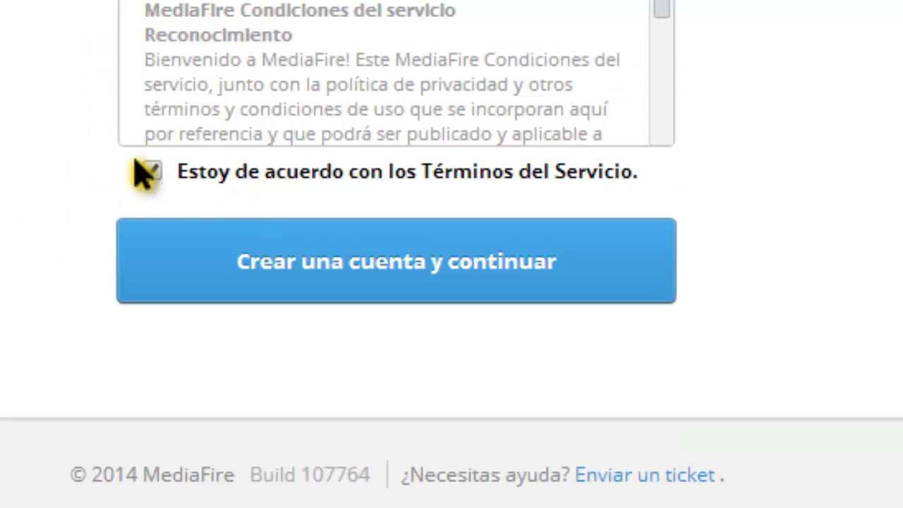
Agree to the Terms of Service and submit the registration form to create the account
click(151, 171)
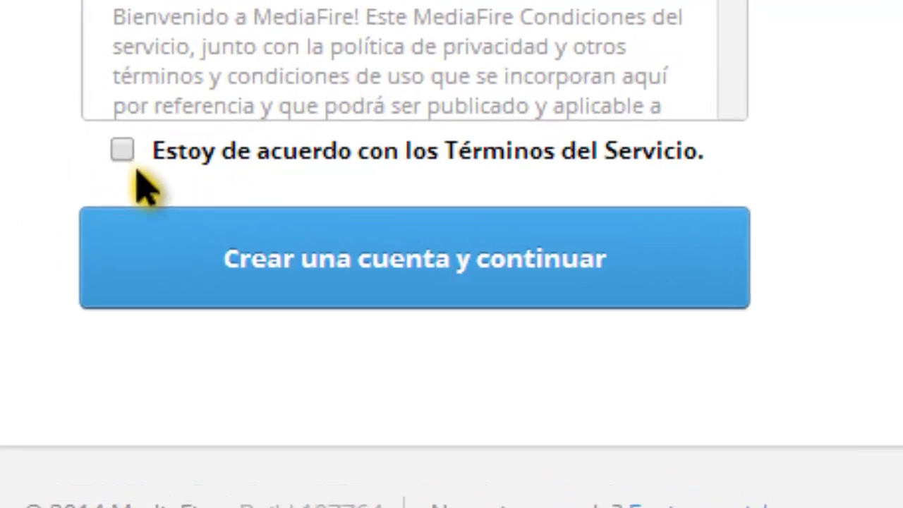
click(121, 150)
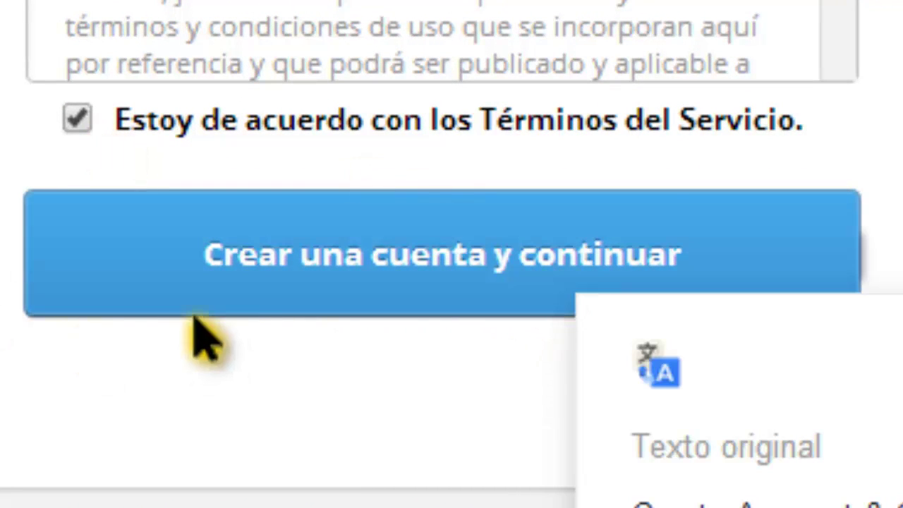
click(268, 272)
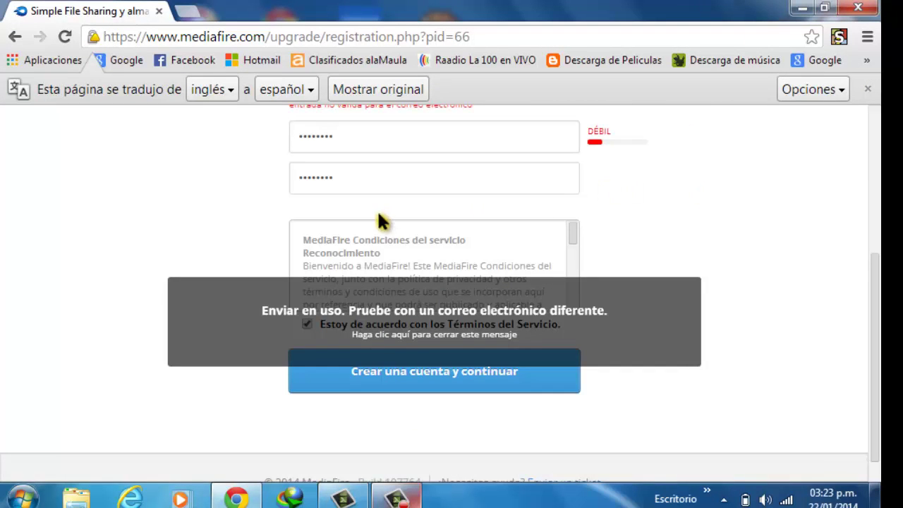
Check the registration form's replaced e-mail entries and dismiss the page translation bar
scroll(379, 210, up, 4)
scroll(395, 202, down, 2)
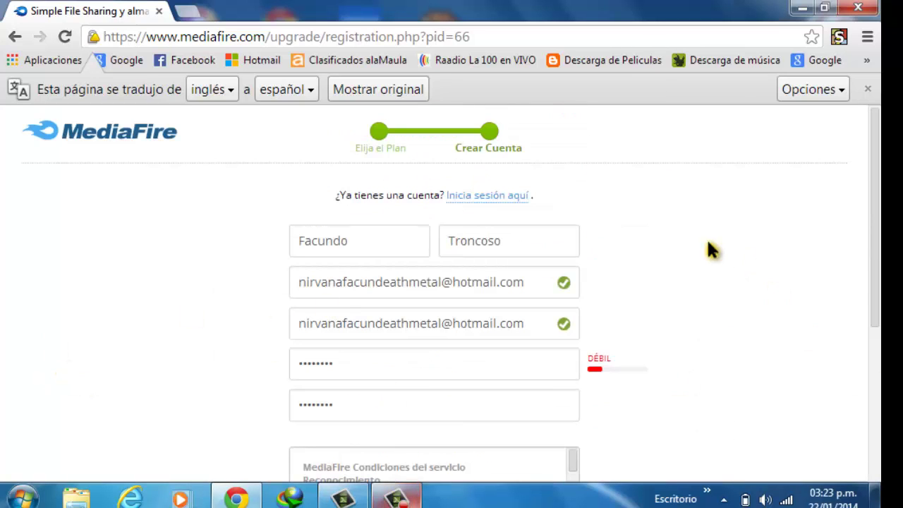
drag(247, 461, 37, 427)
click(107, 279)
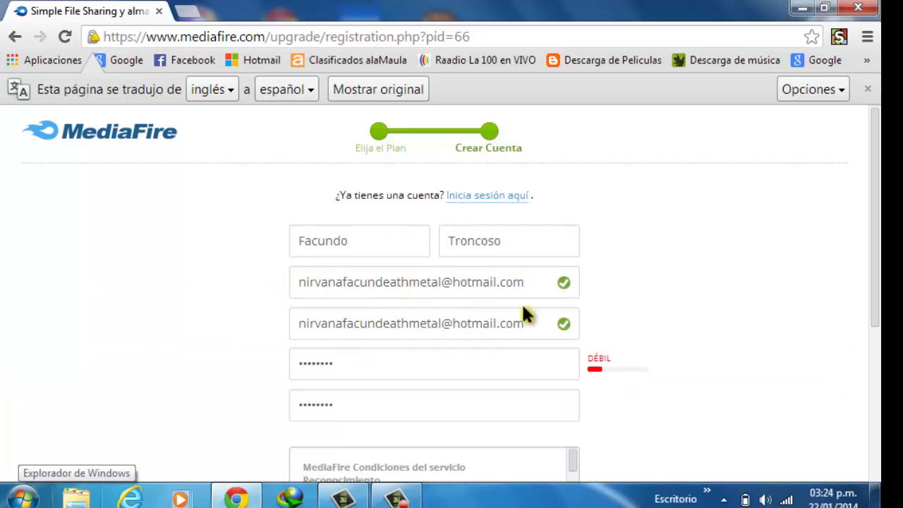
scroll(875, 212, down, 1)
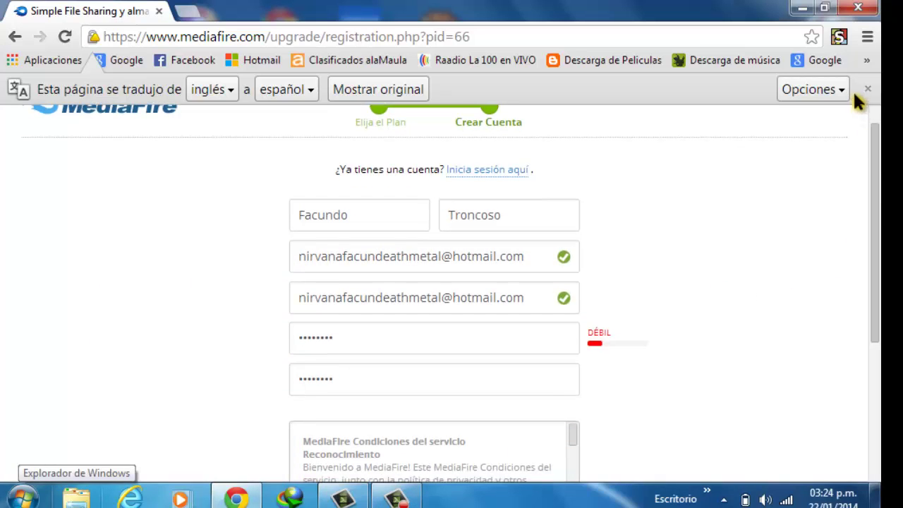
click(868, 89)
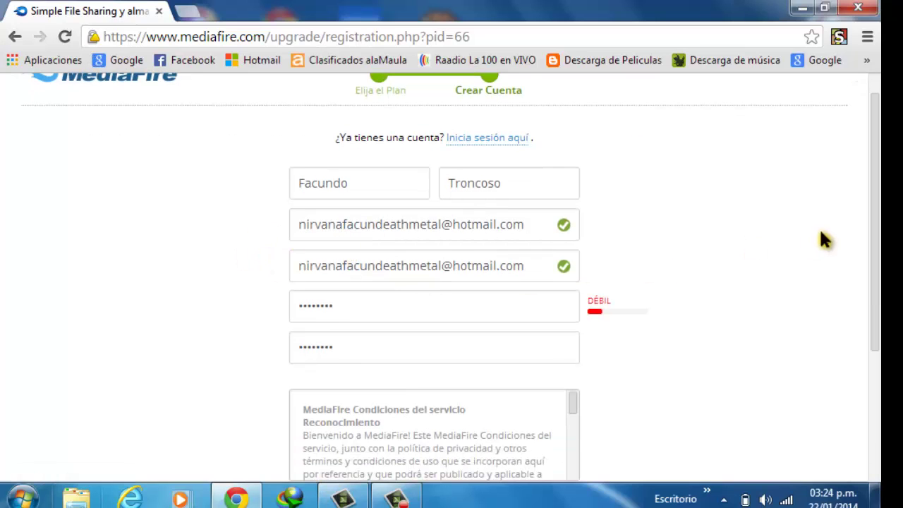
scroll(879, 222, down, 2)
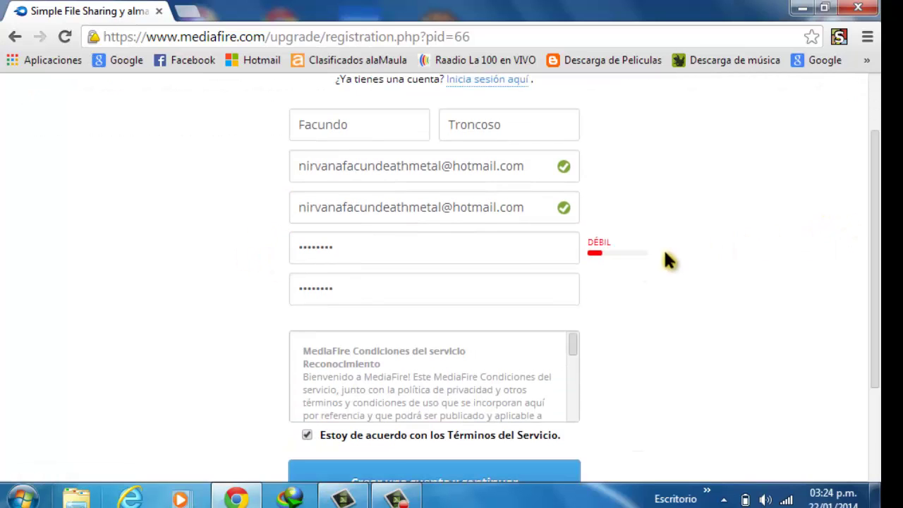
Create a new text document named "oqjwdnneqv" on the Windows desktop and open it in Notepad
click(803, 9)
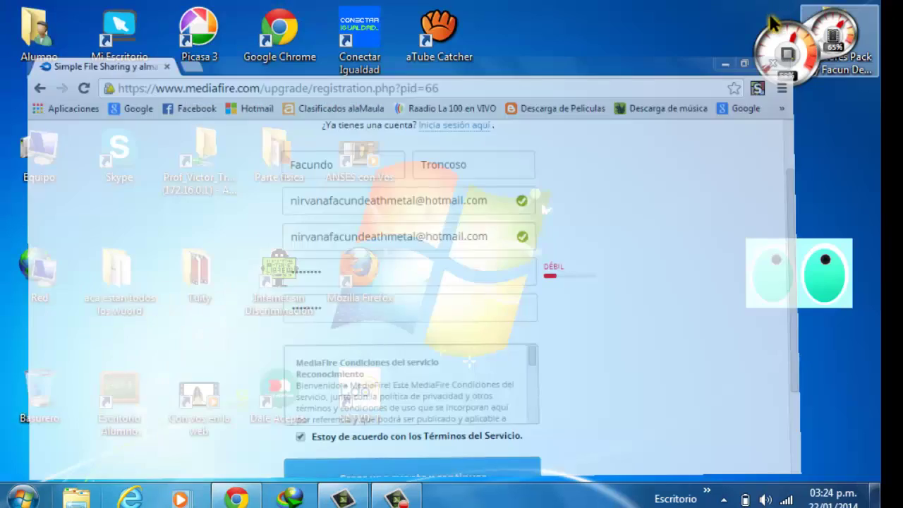
key(ctrl+a)
right_click(519, 170)
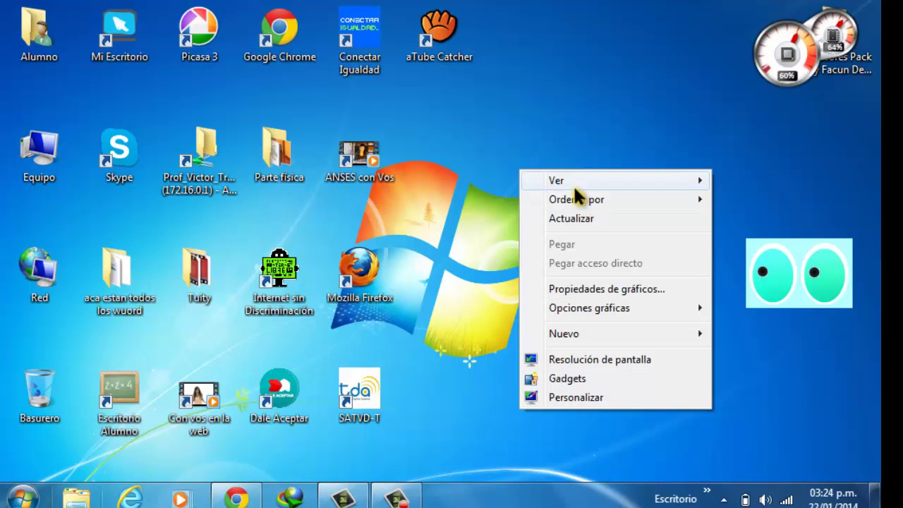
click(597, 335)
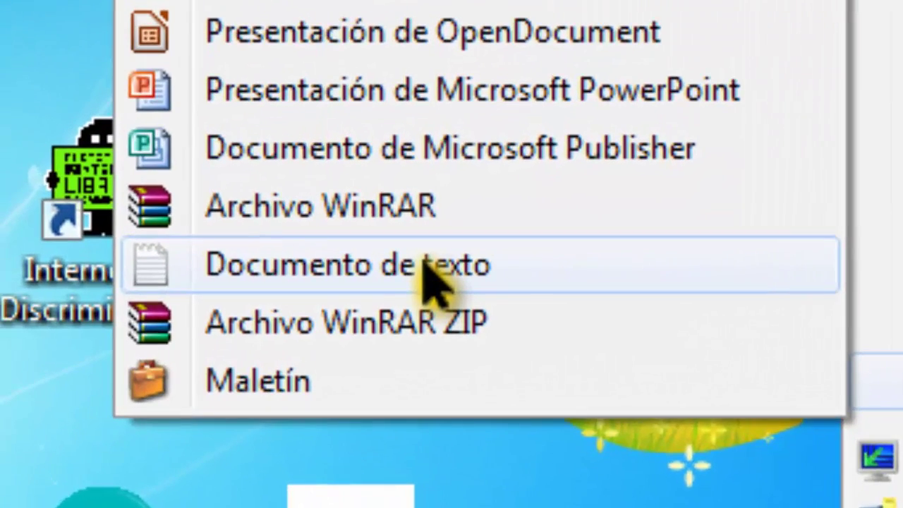
click(225, 295)
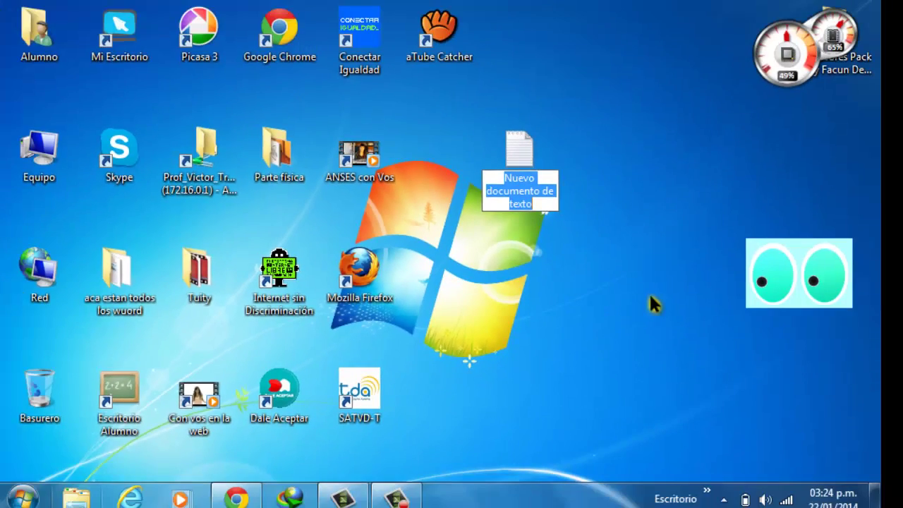
key(BackSpace)
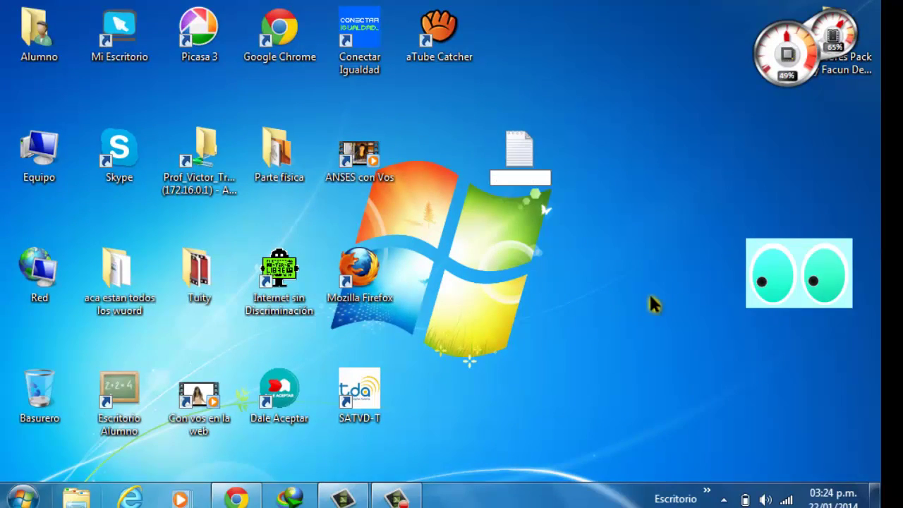
text(oqjwdnneqv)
key(Return)
key(Return)
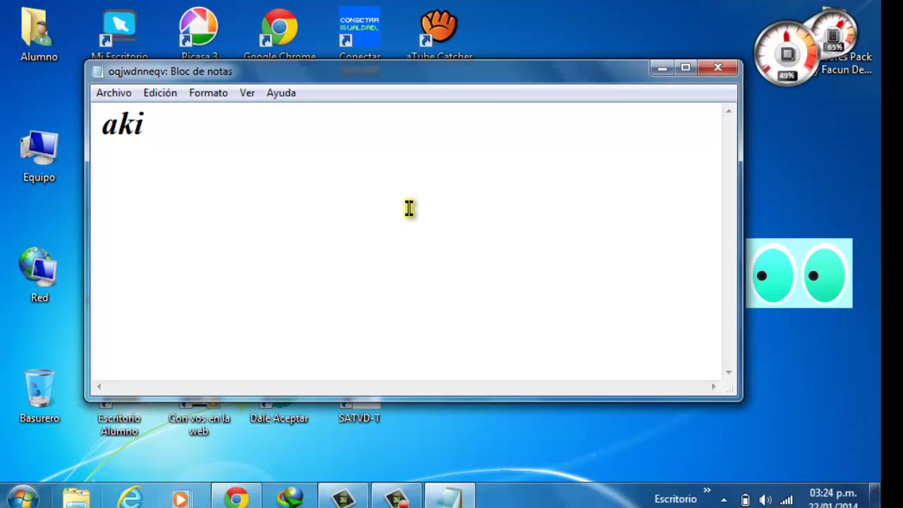
Write "aki le ponen la clave y todo eso luego hare un video tutotrial decomomponerle clave a" in the note
text(aki le p)
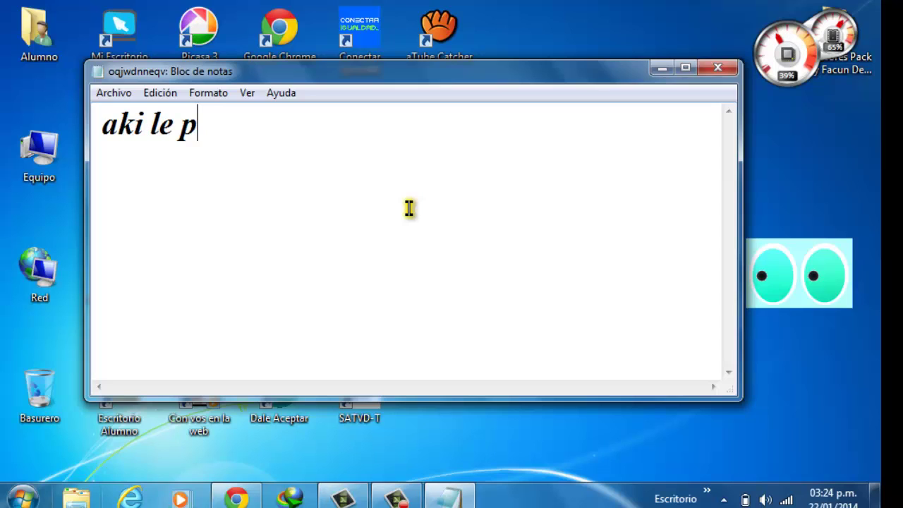
text(onen la clave y todo eso luego ha)
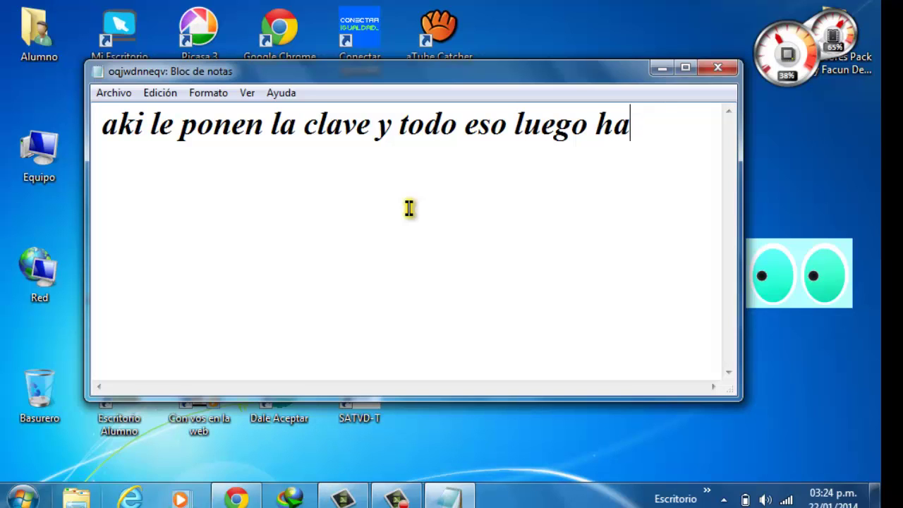
text(video )
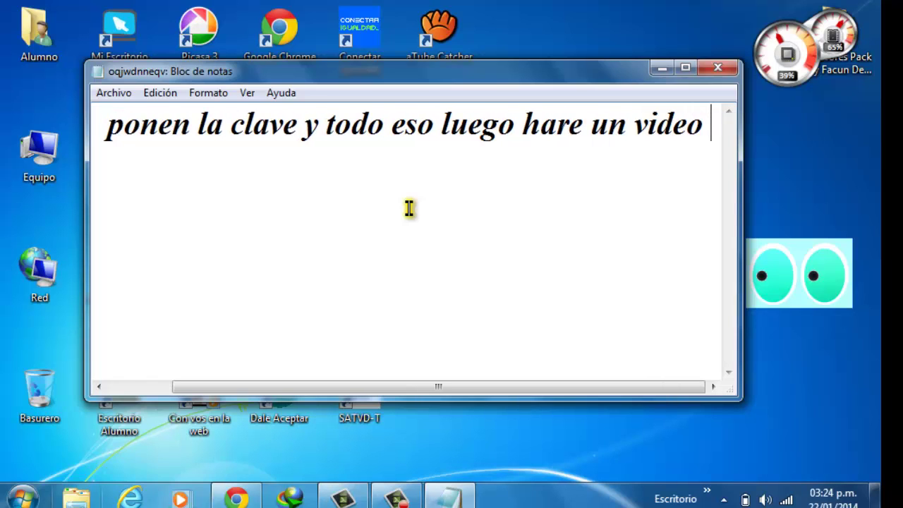
text(tutotrial )
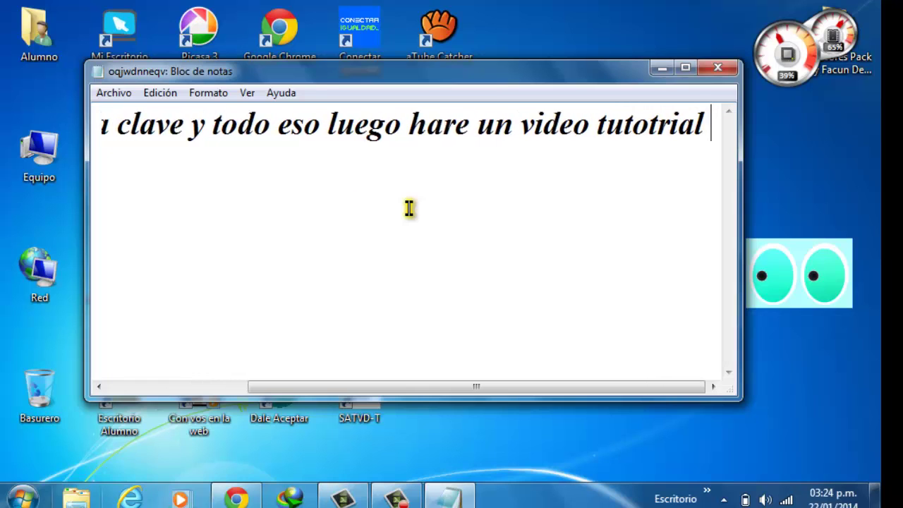
text(decomomponer)
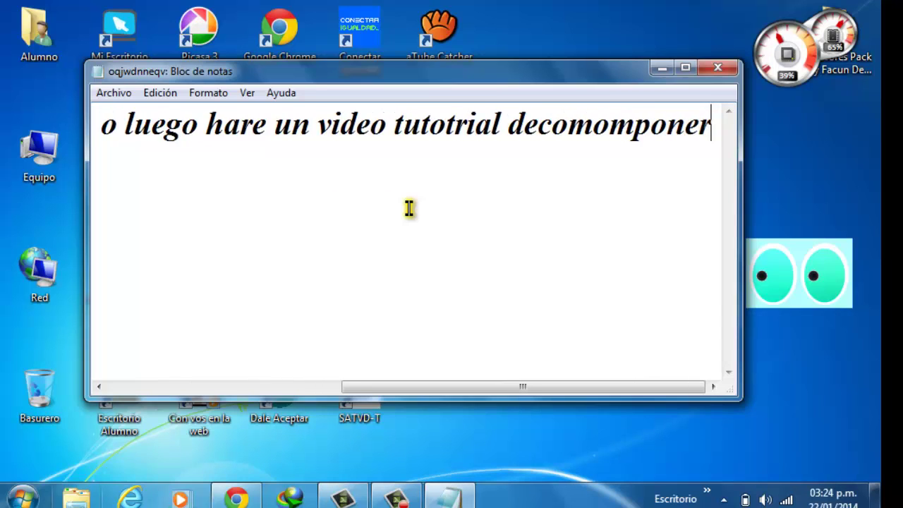
text(le clave a )
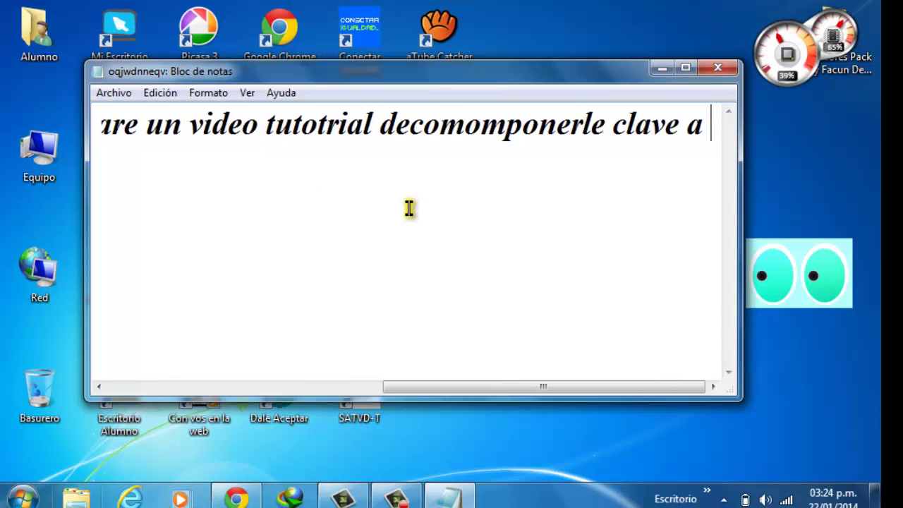
Finish the note with "alas carpetas apra que no entre nadia xD" and close it without saving
text(al)
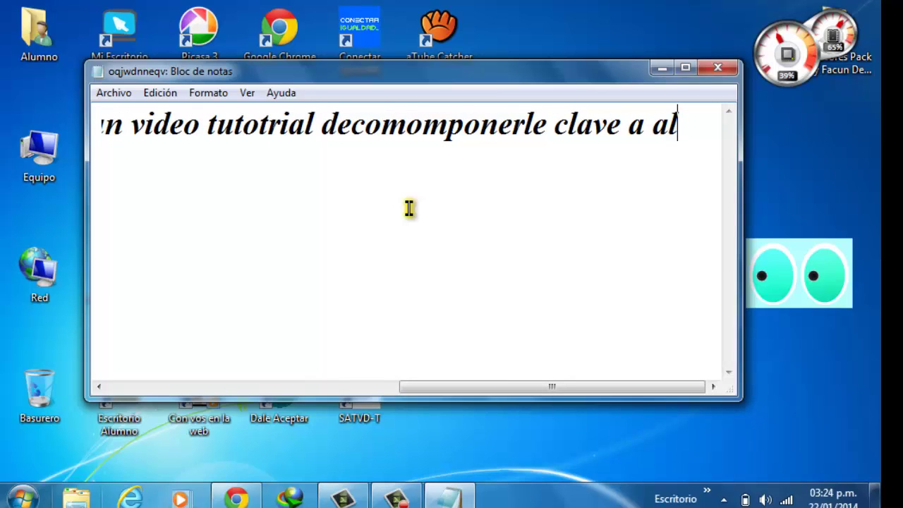
text(sw caprte)
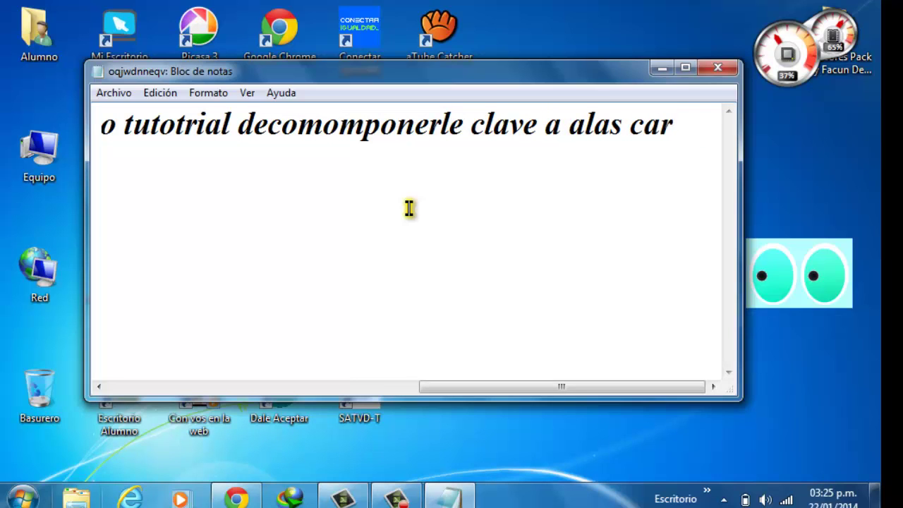
text(as apra )
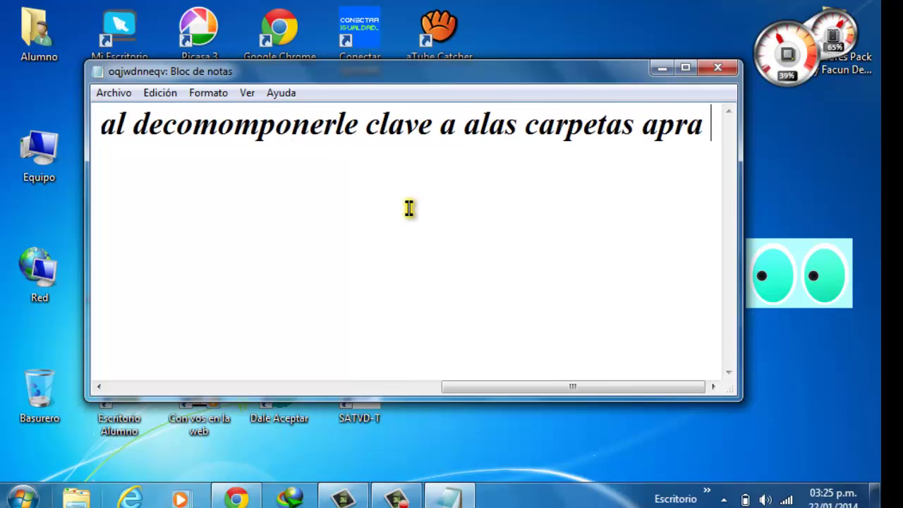
text(que no e)
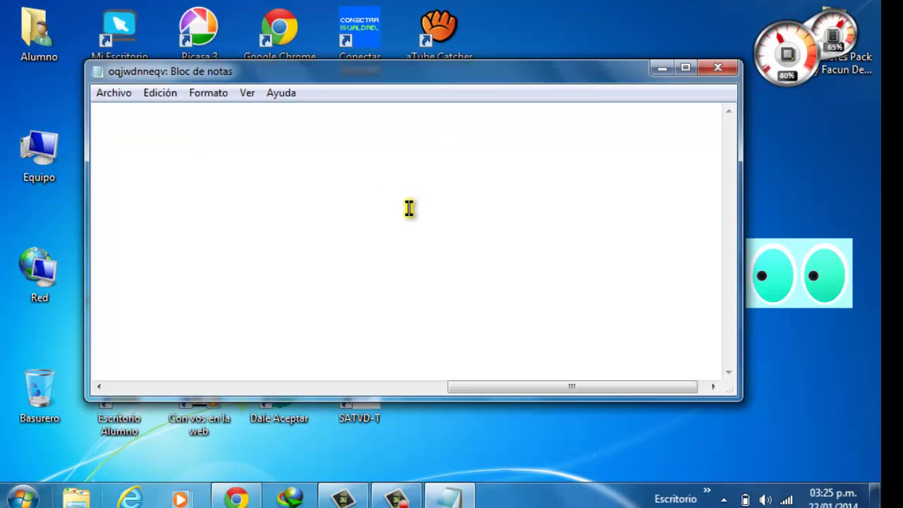
text(ntre nadi)
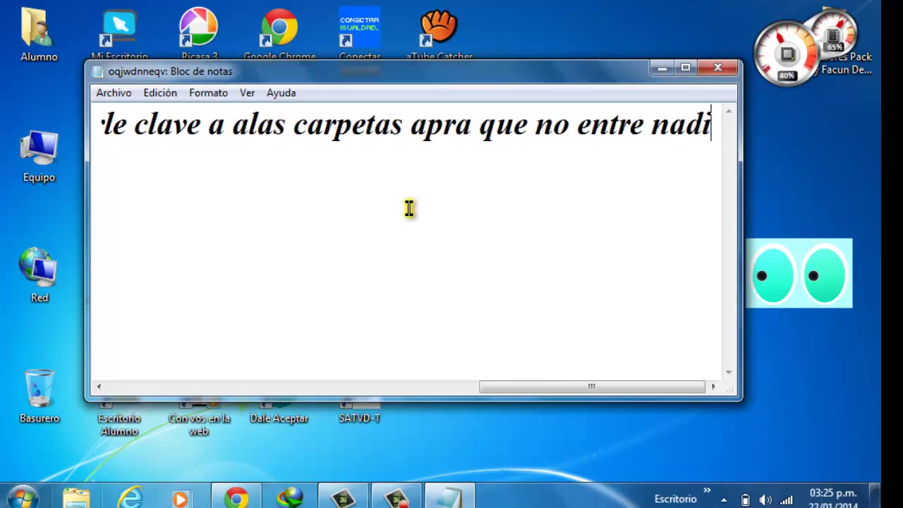
text(a xD)
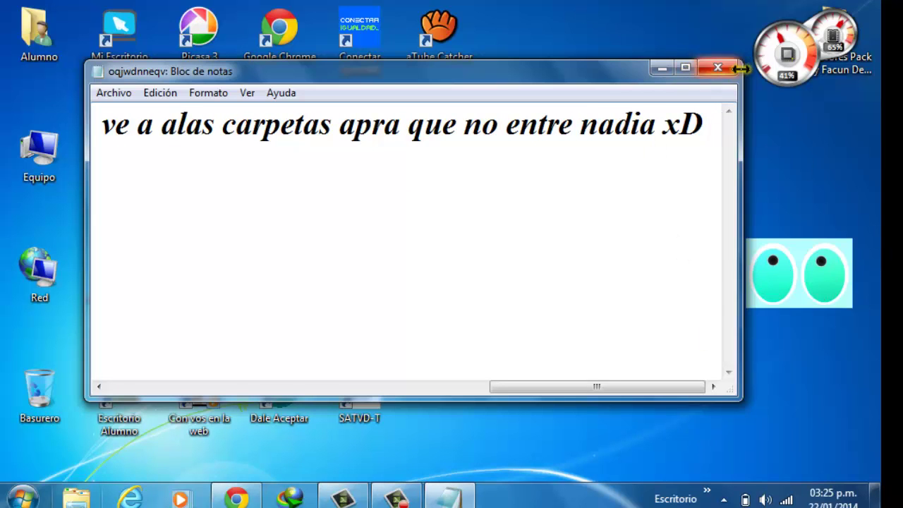
click(717, 67)
click(452, 258)
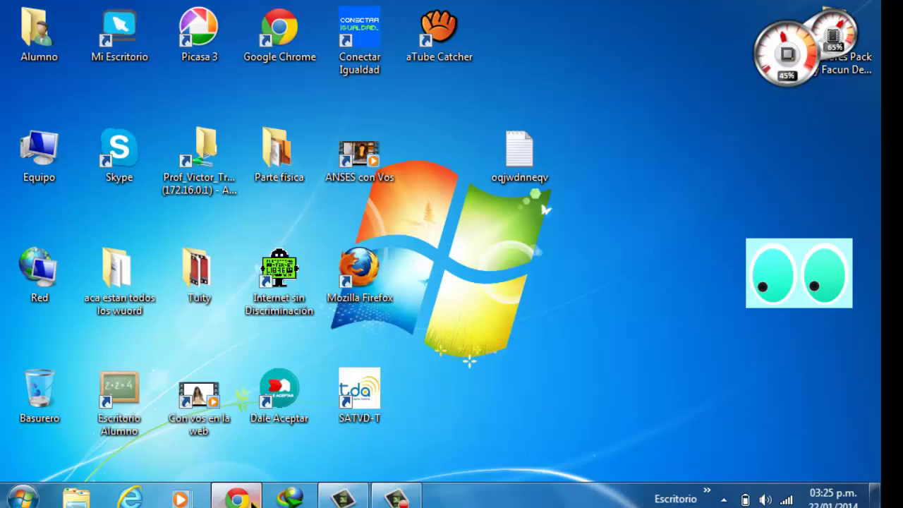
Switch to Chrome and submit the MediaFire registration form to create the account
click(236, 497)
scroll(290, 412, down, 3)
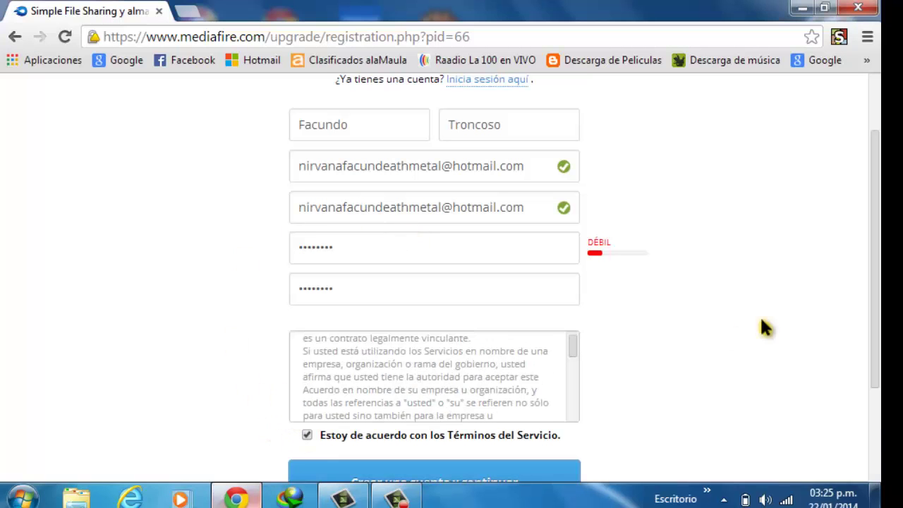
scroll(705, 325, down, 2)
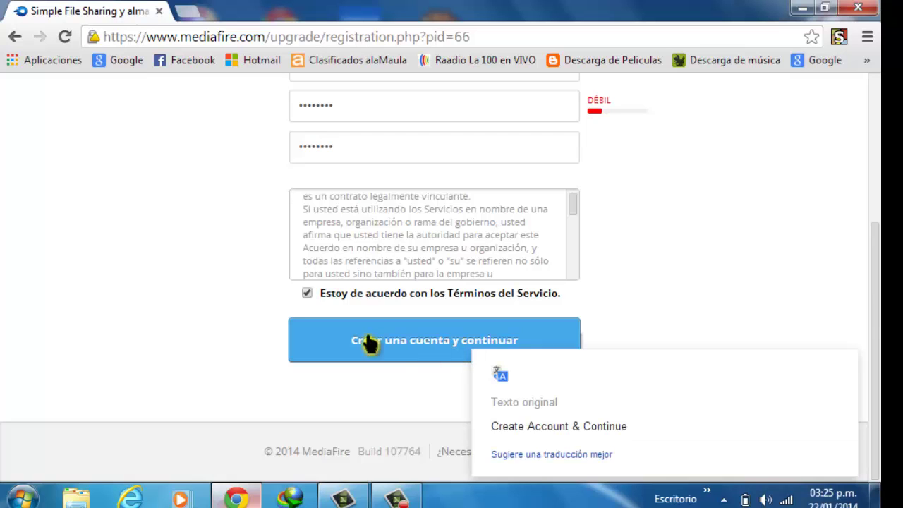
click(459, 341)
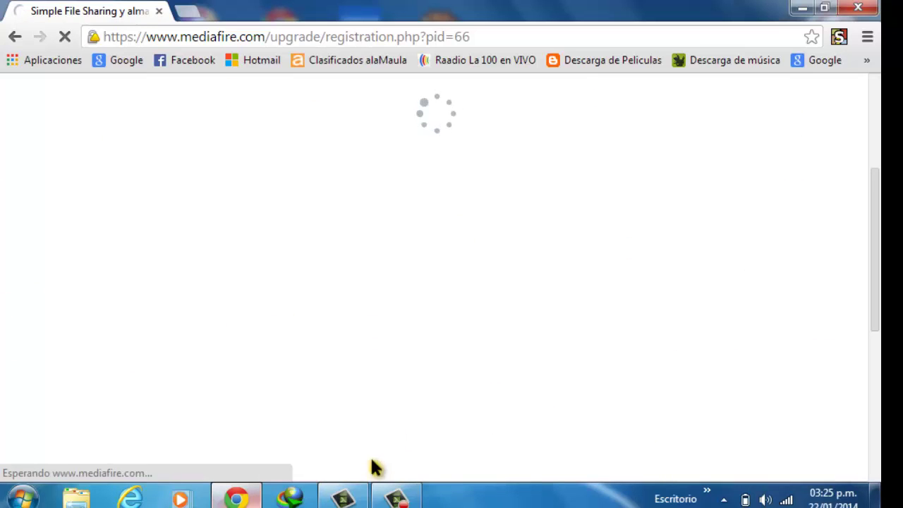
Minimize Chrome and send the "oqjwdnneqv" text document on the desktop to the Recycle Bin
click(802, 7)
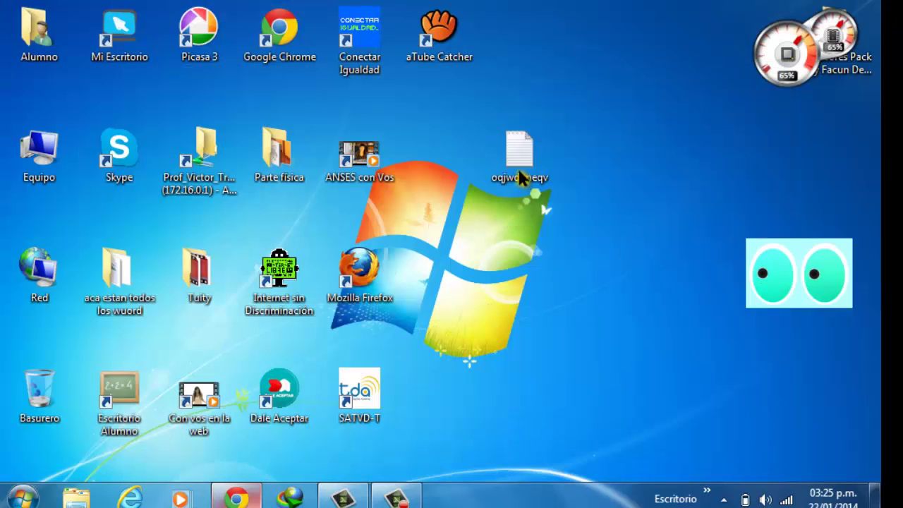
click(520, 177)
right_click(520, 152)
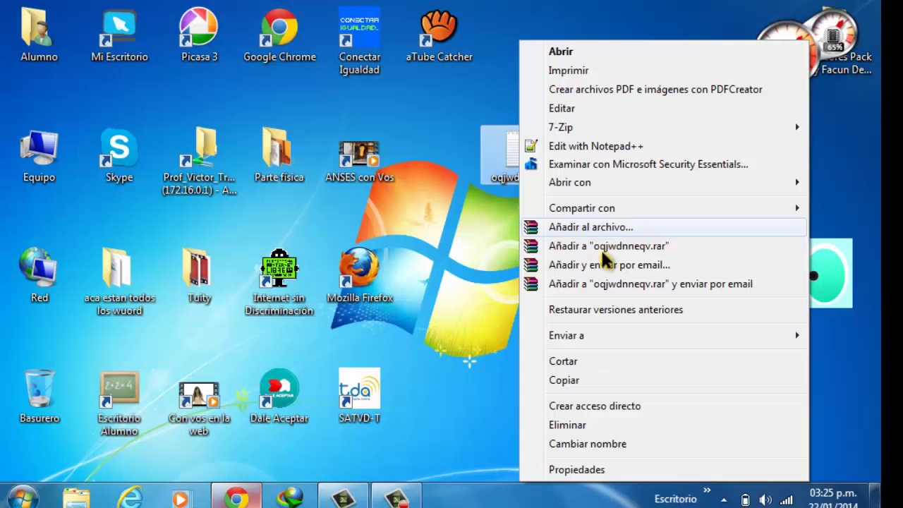
click(650, 423)
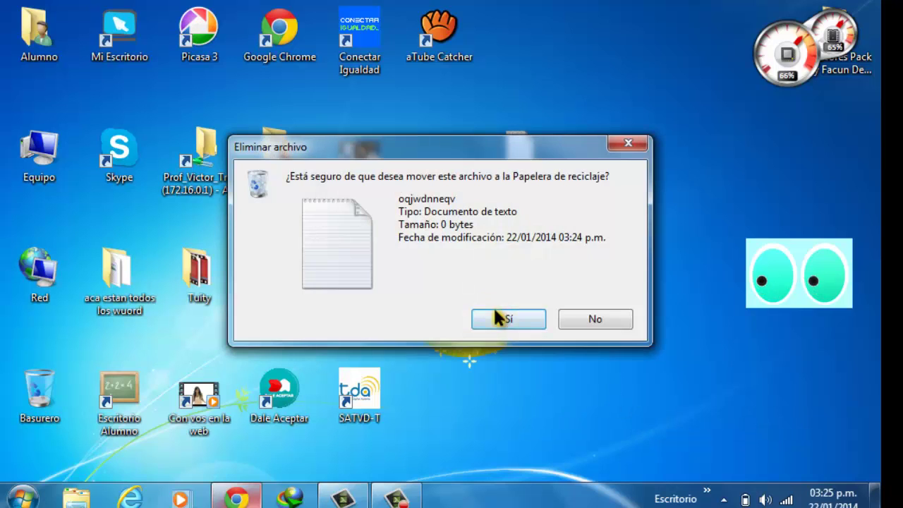
click(498, 317)
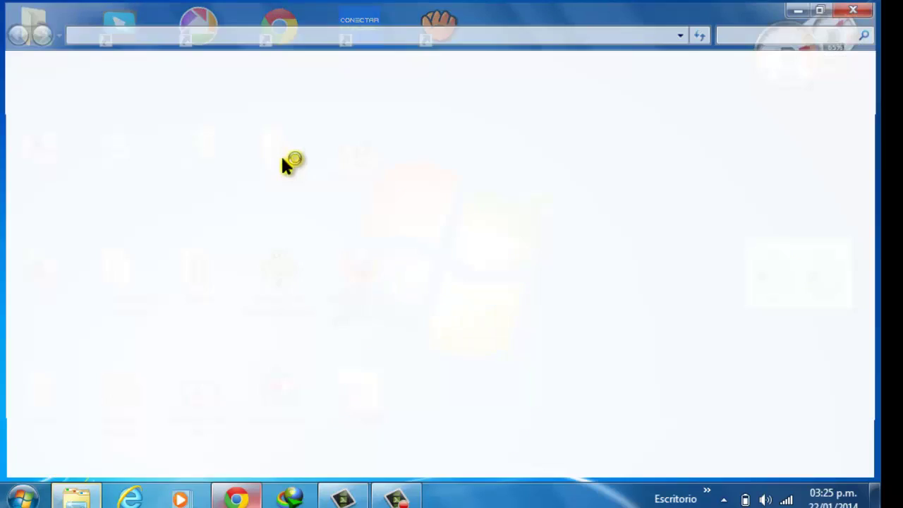
Permanently delete "oqjwdnneqv" from the Recycle Bin and close its window
drag(386, 231, 164, 93)
right_click(163, 93)
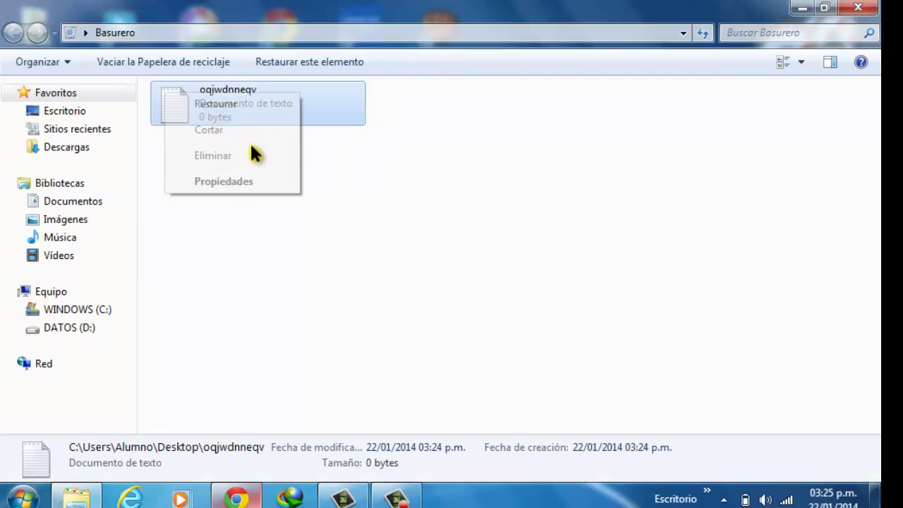
click(252, 155)
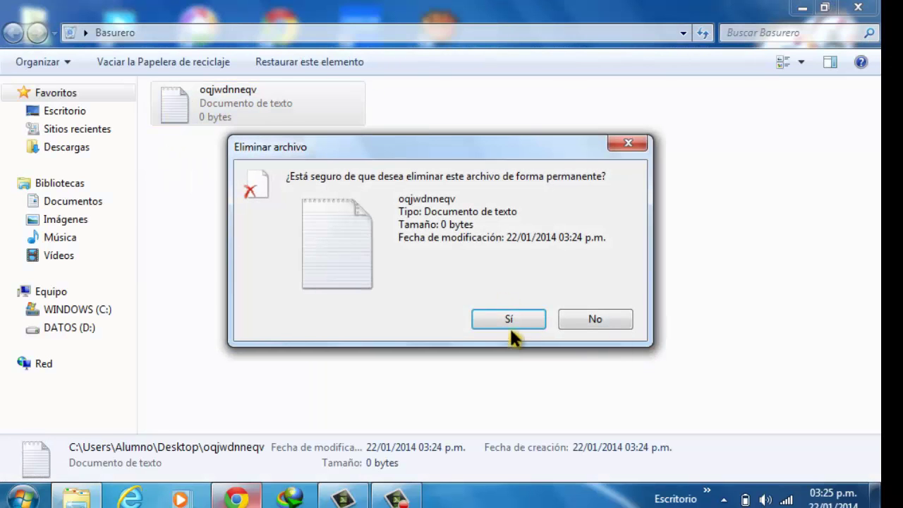
click(516, 311)
click(858, 7)
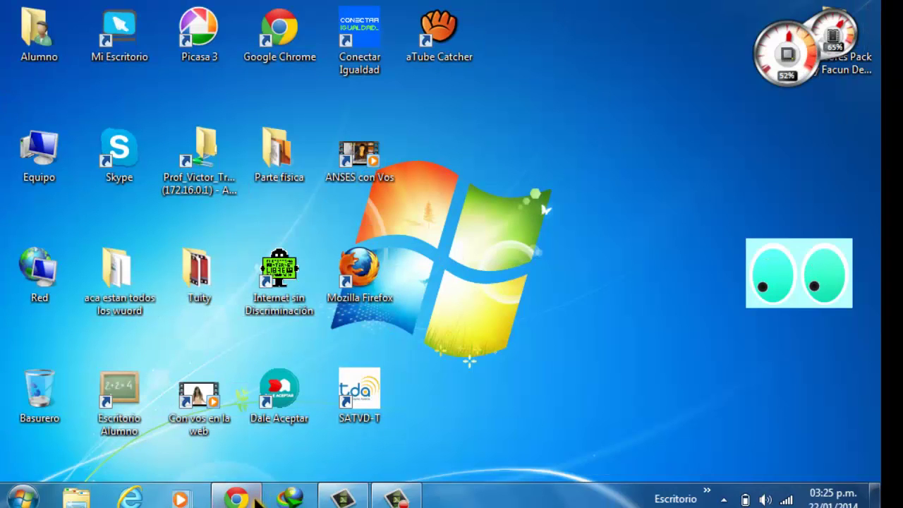
Switch back to Chrome and start downloading the MediaFire Desktop installer under the Programas category, putting the download window out of view
mouse_move(257, 497)
click(293, 418)
scroll(444, 219, down, 1)
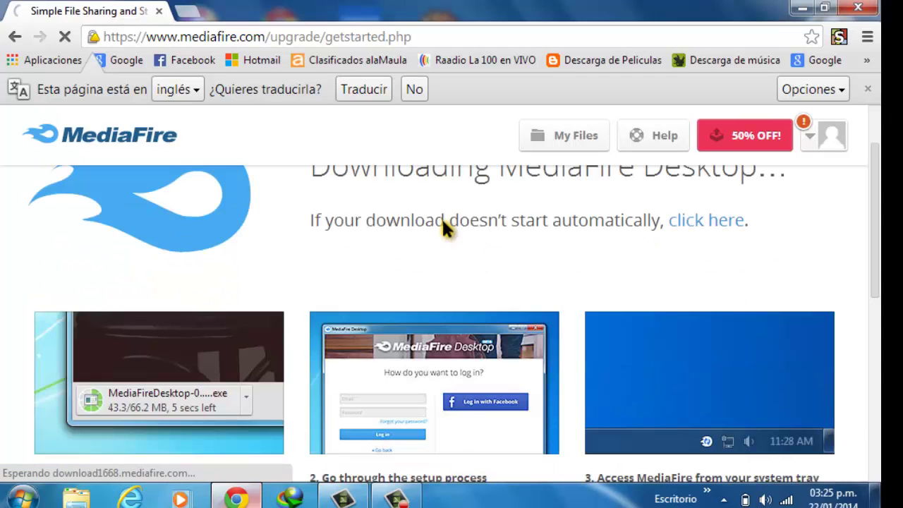
scroll(439, 223, down, 1)
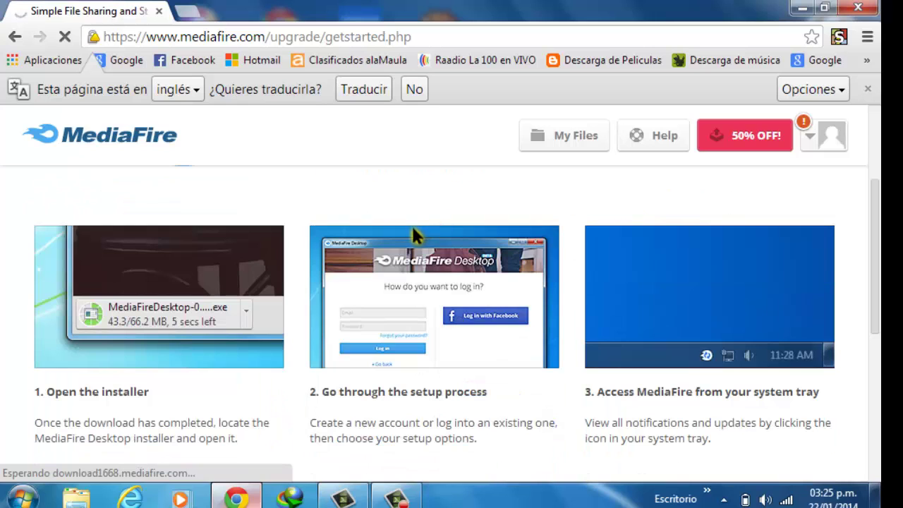
scroll(353, 276, down, 3)
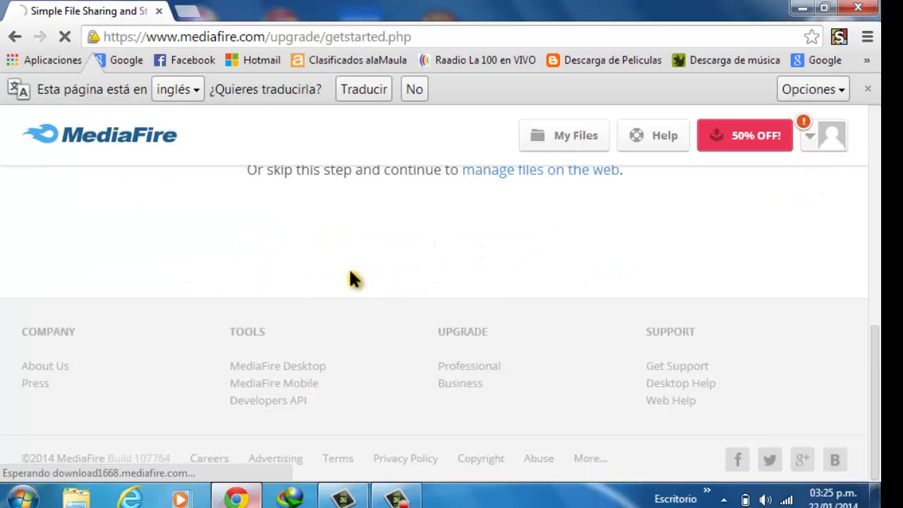
scroll(494, 290, up, 6)
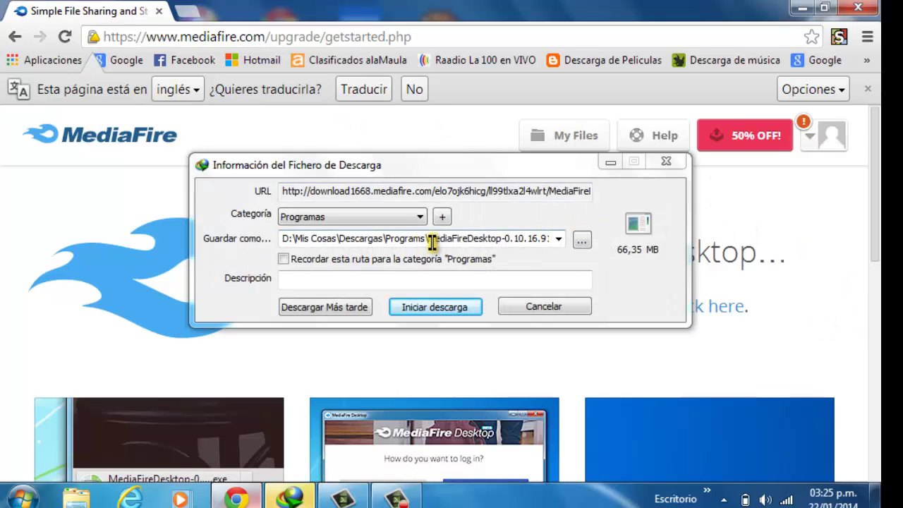
click(462, 310)
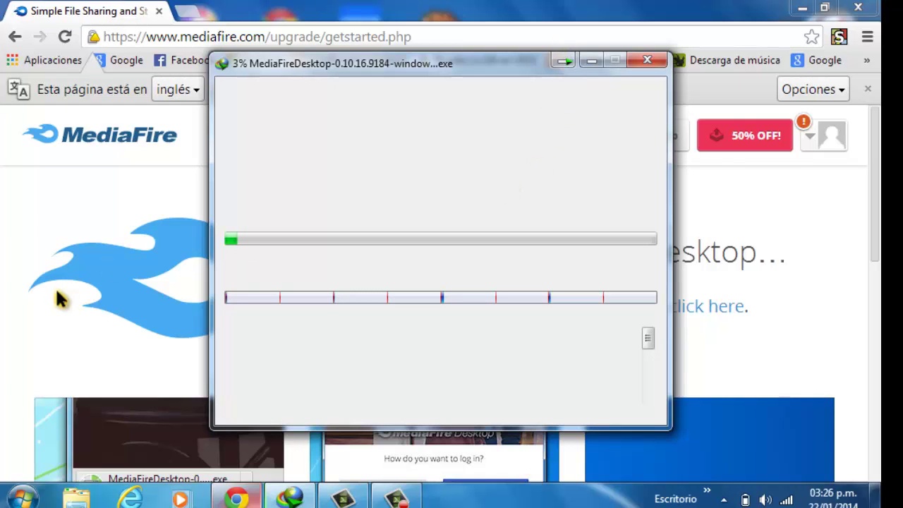
click(522, 30)
scroll(227, 342, down, 4)
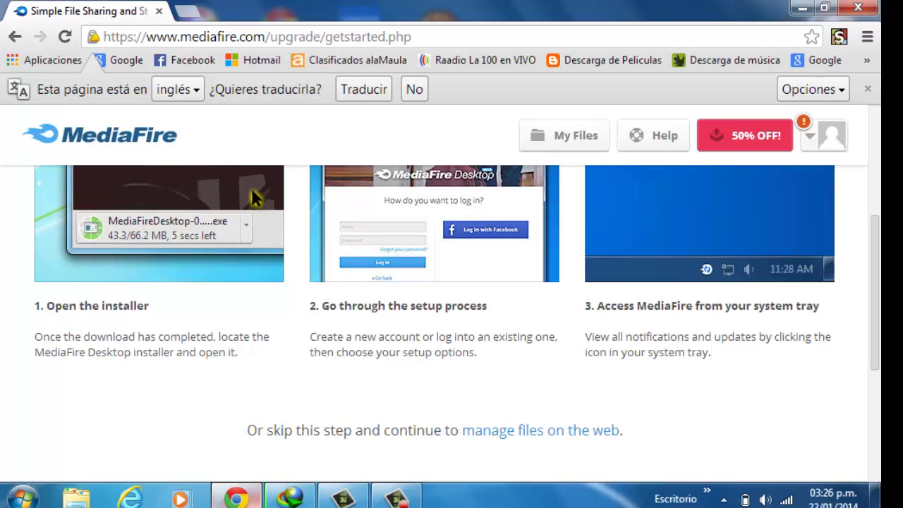
Search Google for "Nirvana" in a new browser tab and show the image results
click(197, 10)
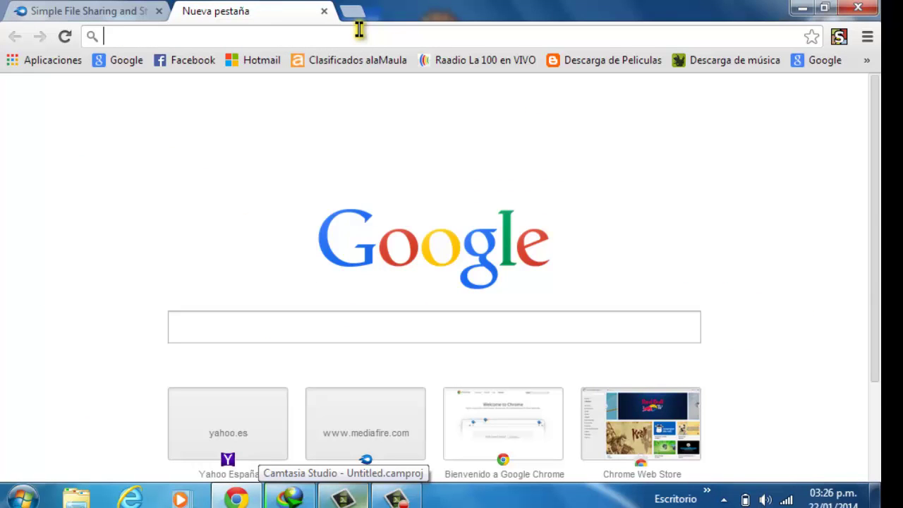
text(Nirbvana)
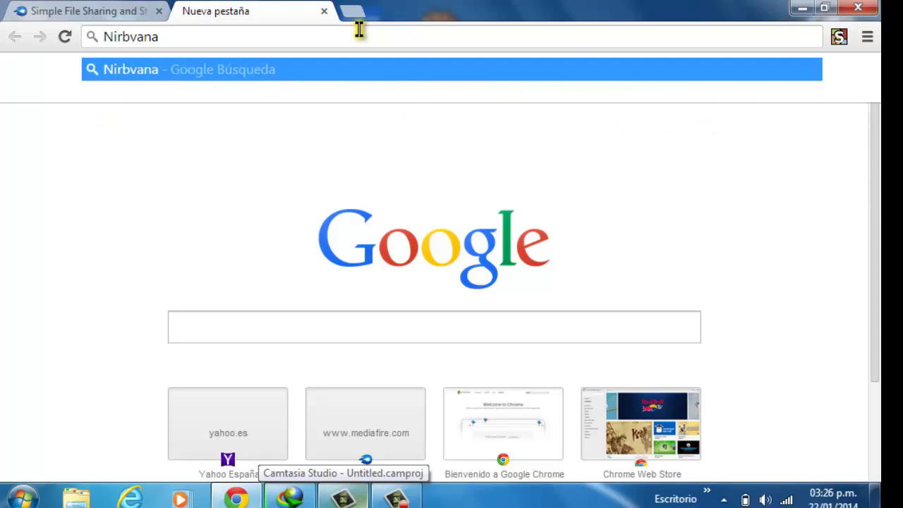
key(BackSpace)
key(BackSpace)
key(BackSpace)
key(BackSpace)
key(BackSpace)
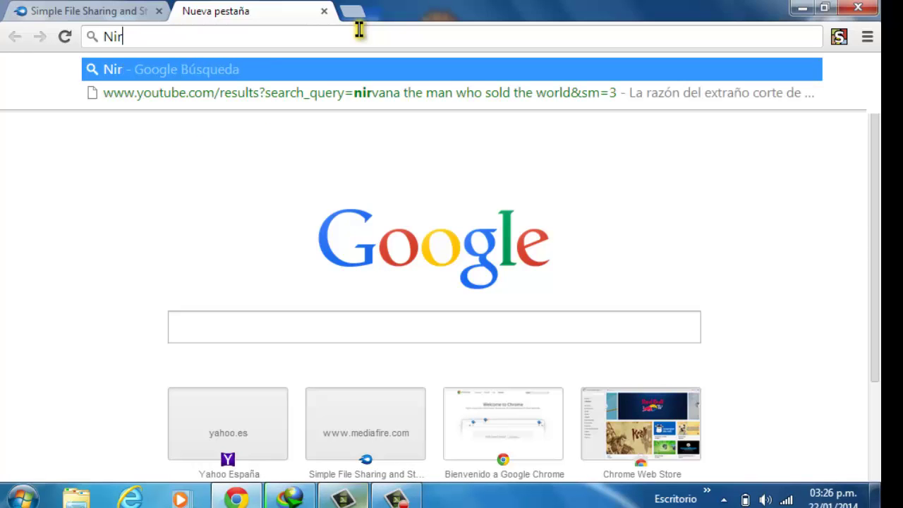
text(vana)
key(Return)
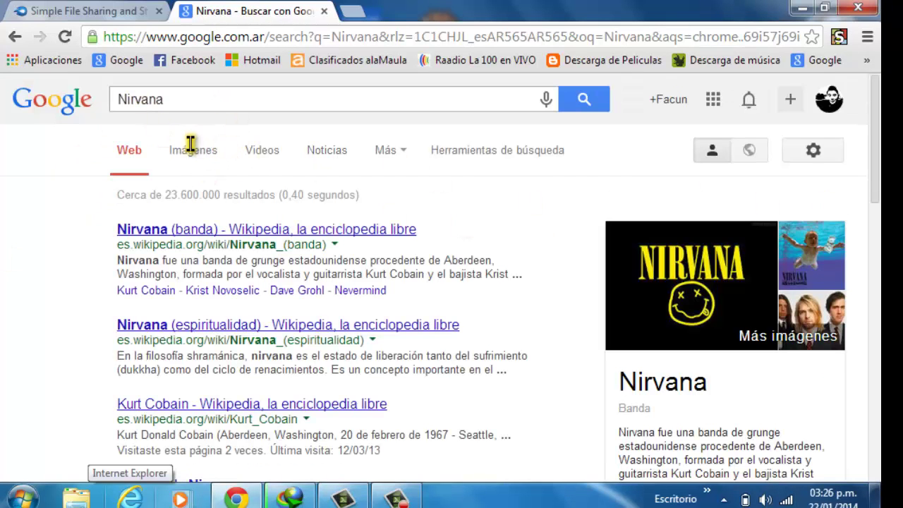
click(195, 150)
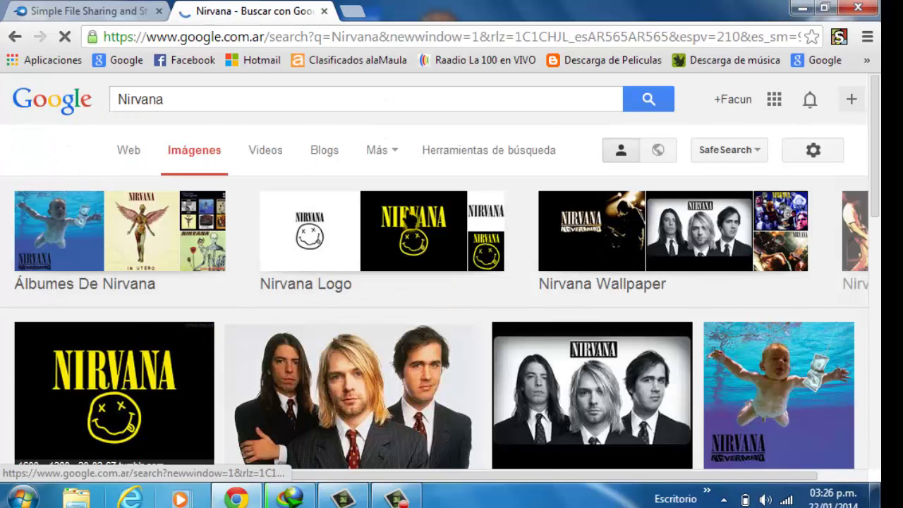
scroll(304, 269, down, 1)
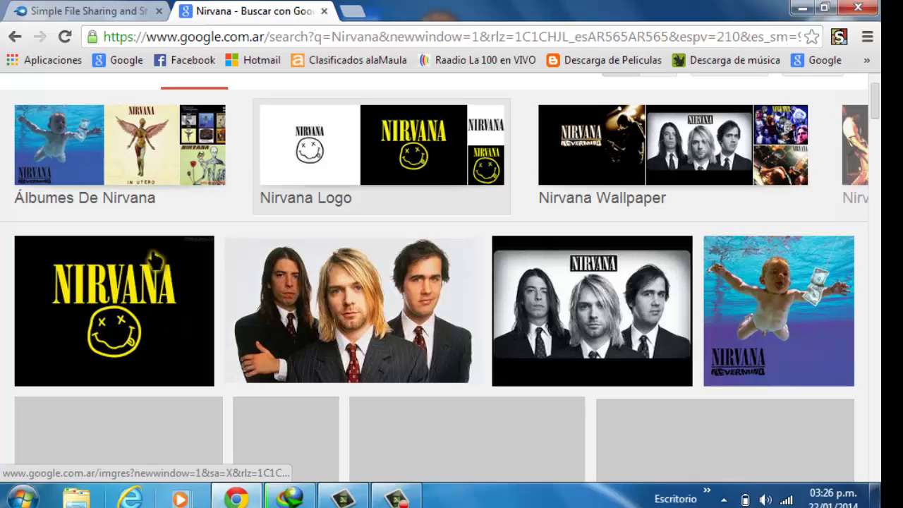
Browse the Nirvana image results for a suitable picture and return to the first results
scroll(357, 198, down, 2)
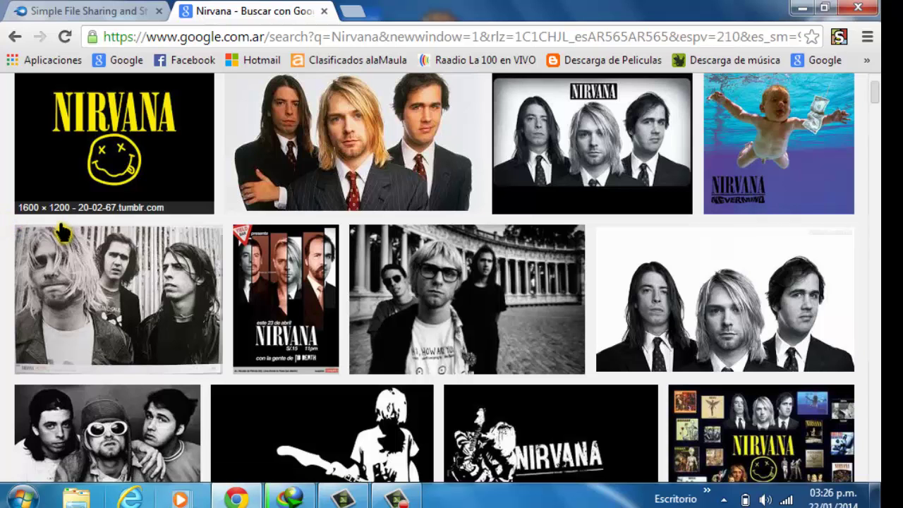
scroll(60, 234, down, 3)
scroll(60, 236, down, 1)
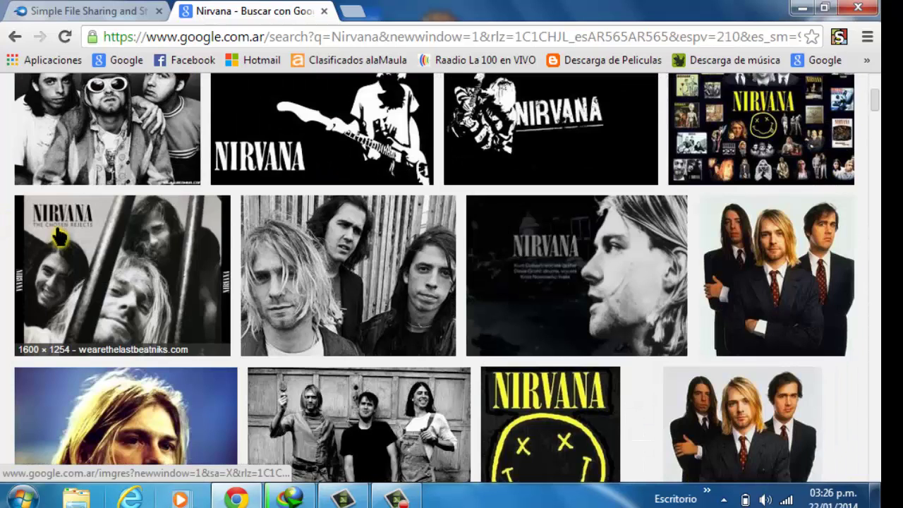
scroll(59, 236, down, 3)
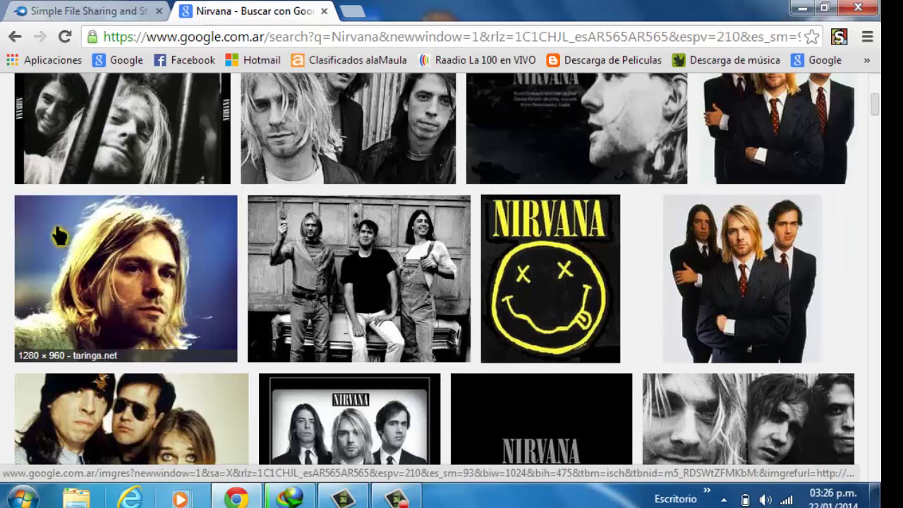
scroll(59, 236, down, 4)
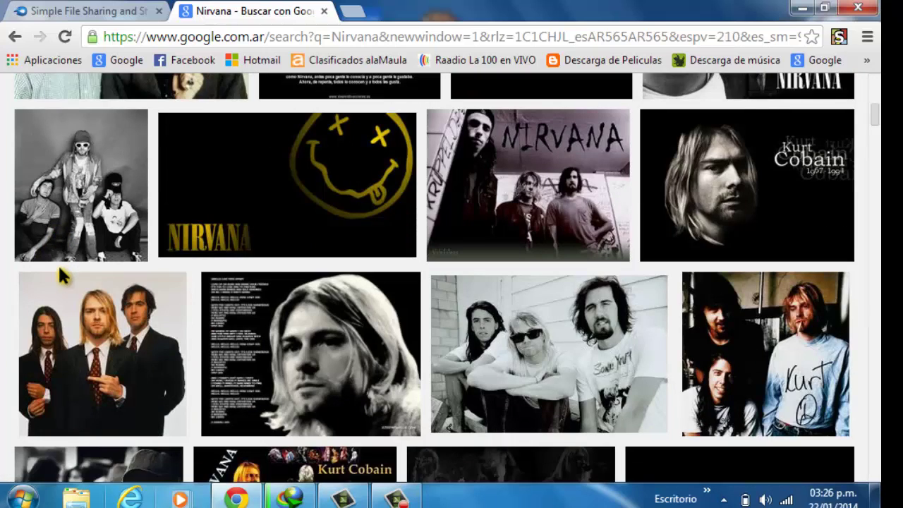
scroll(58, 264, down, 1)
scroll(47, 267, down, 3)
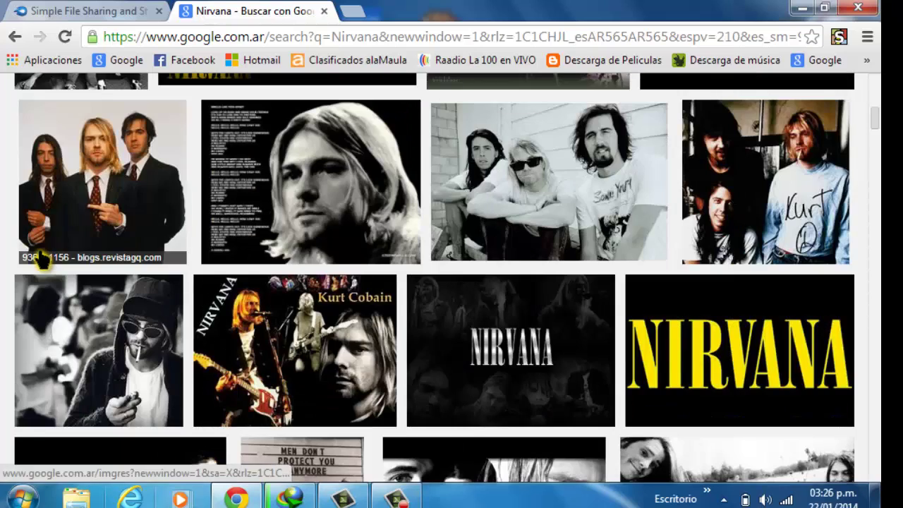
scroll(40, 260, down, 5)
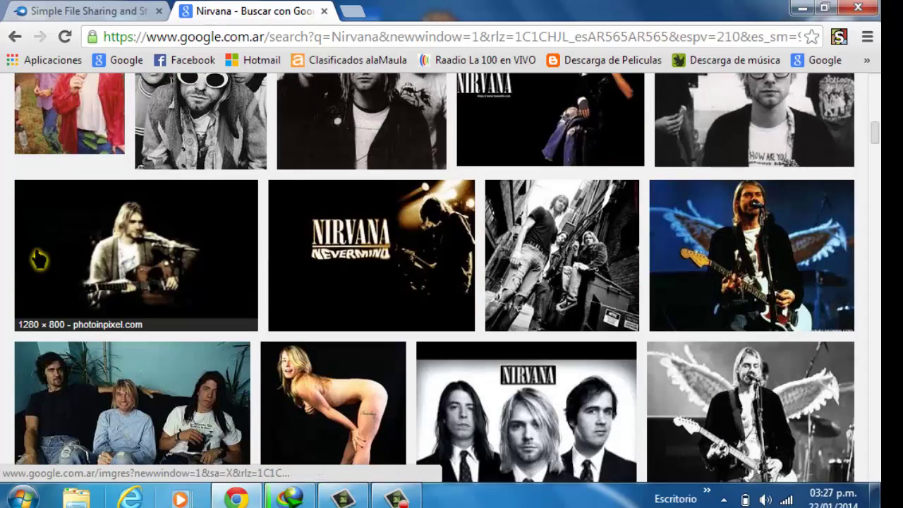
scroll(39, 260, down, 2)
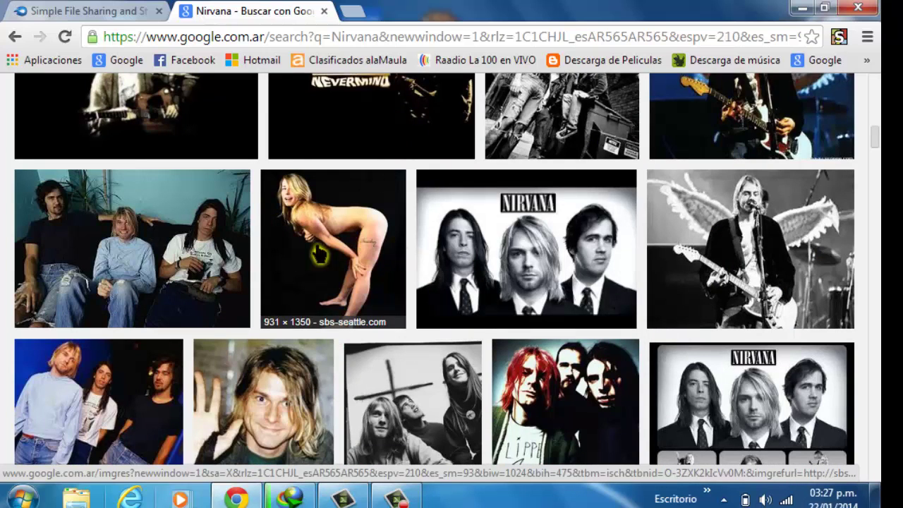
scroll(4, 243, down, 2)
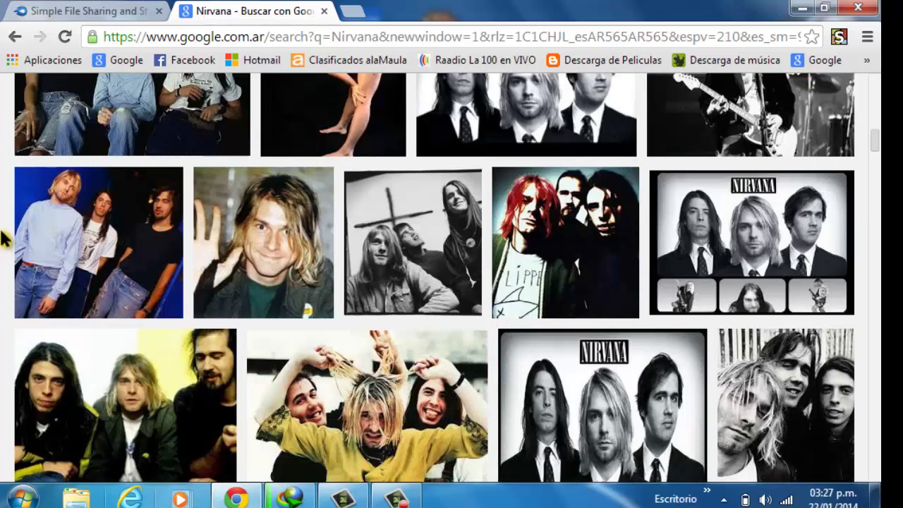
scroll(4, 240, down, 2)
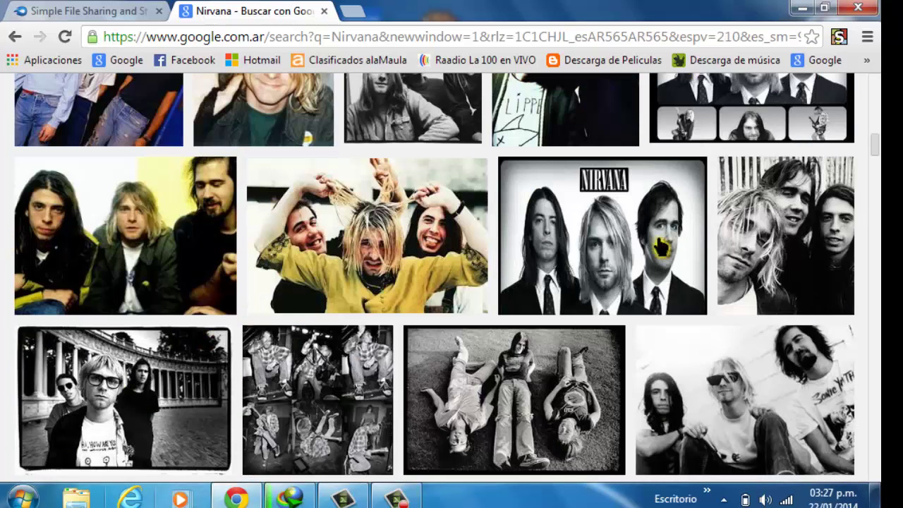
scroll(3, 321, down, 3)
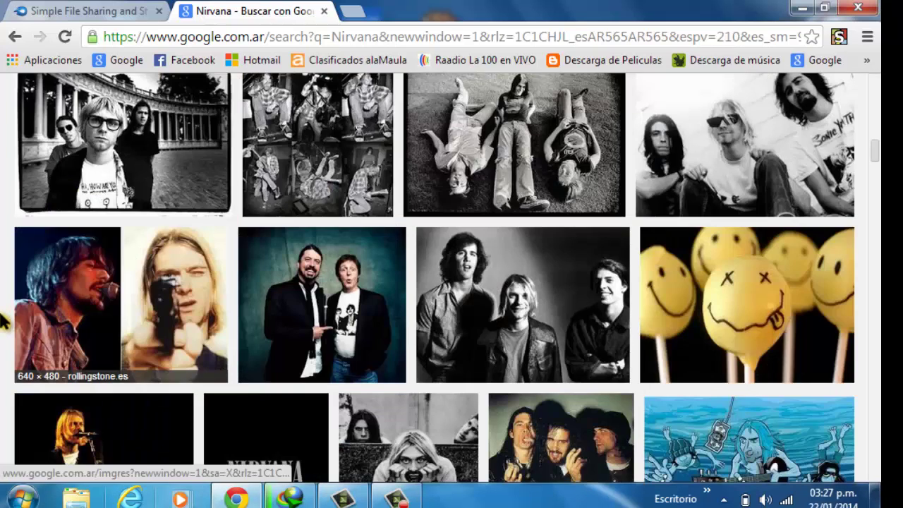
scroll(74, 314, up, 5)
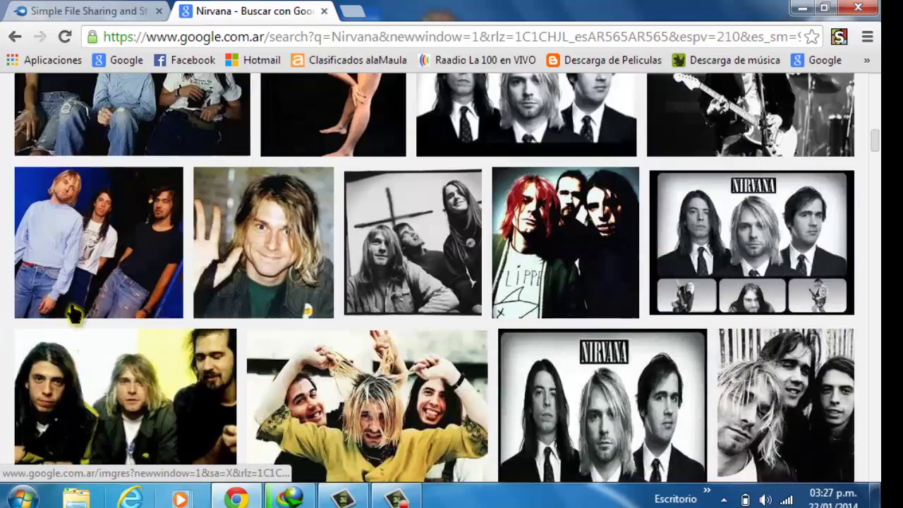
scroll(74, 314, up, 10)
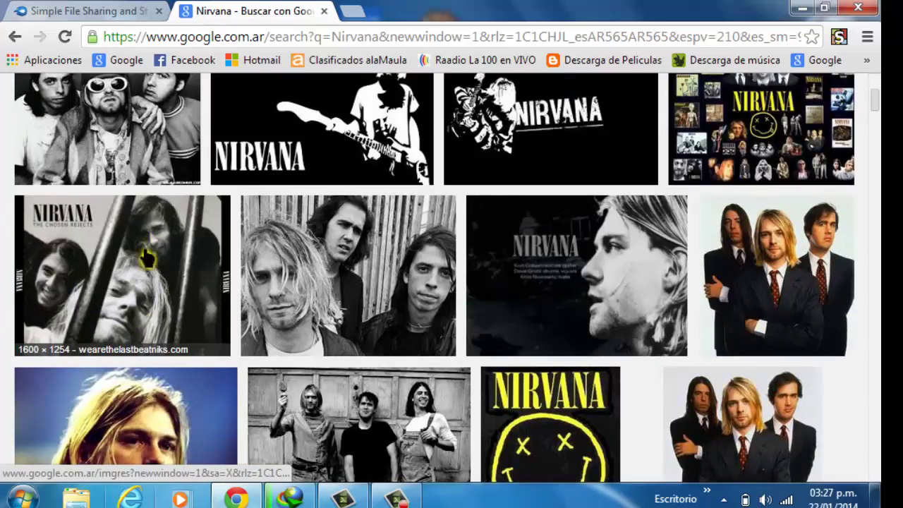
scroll(145, 258, up, 5)
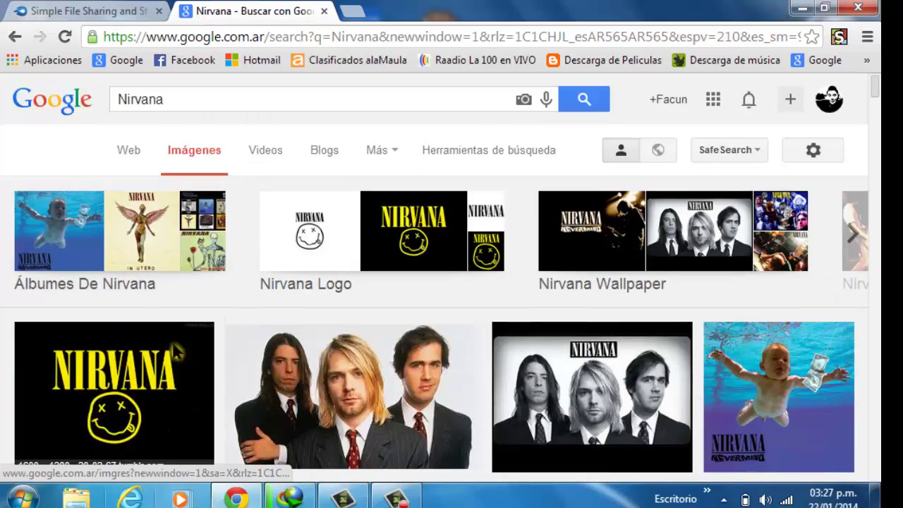
Open the preview of the yellow Nirvana smiley logo from 20-02-67.tumblr.com and copy its image URL
click(115, 392)
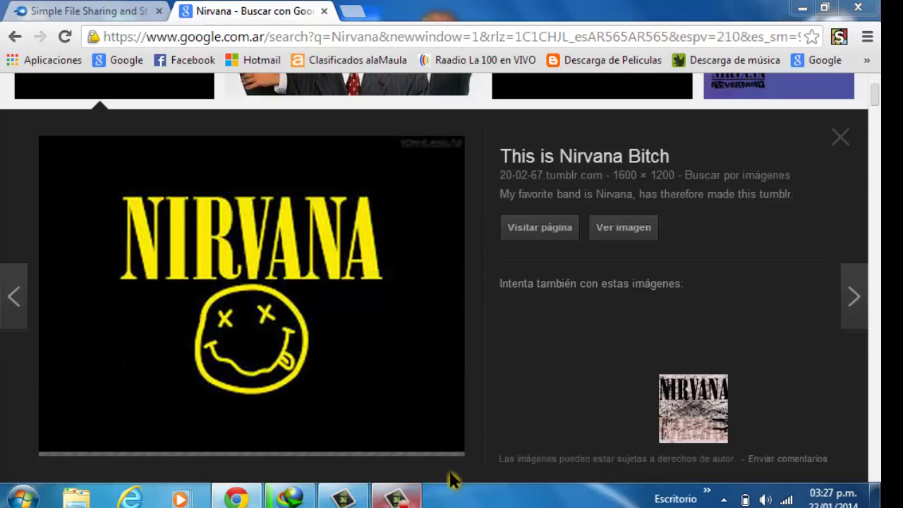
click(397, 497)
click(842, 372)
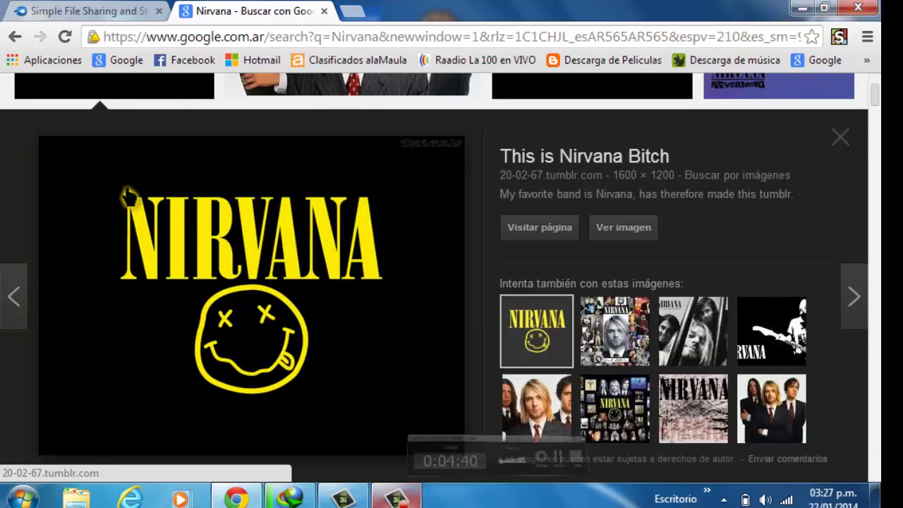
right_click(129, 206)
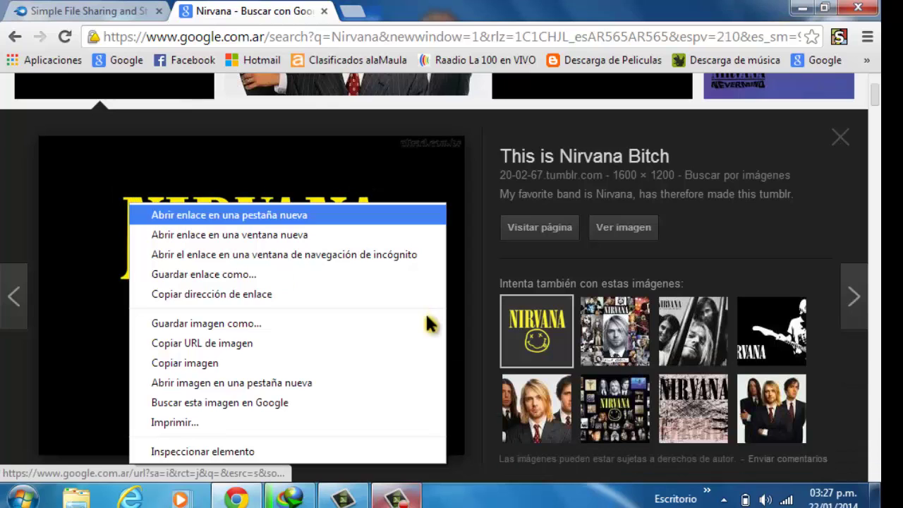
click(356, 344)
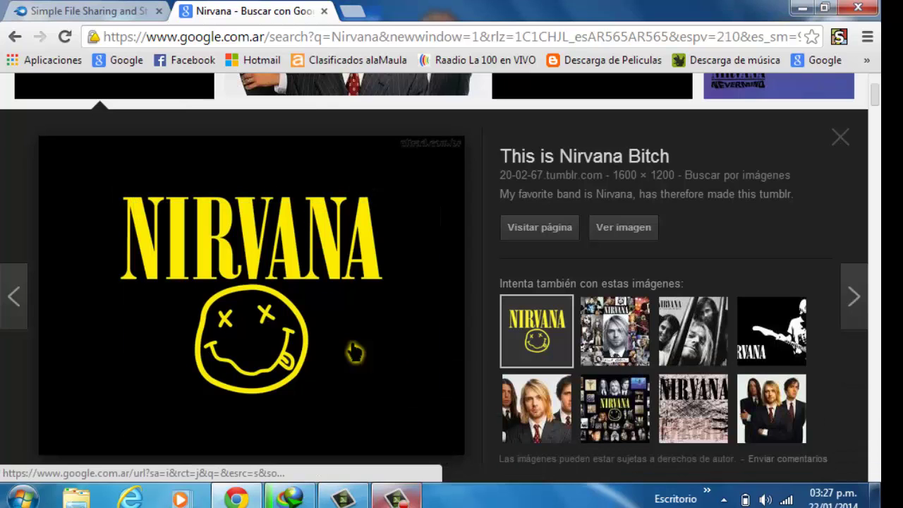
Switch to the MediaFire tab, examine the account menu's details and options, and close the menu
click(108, 9)
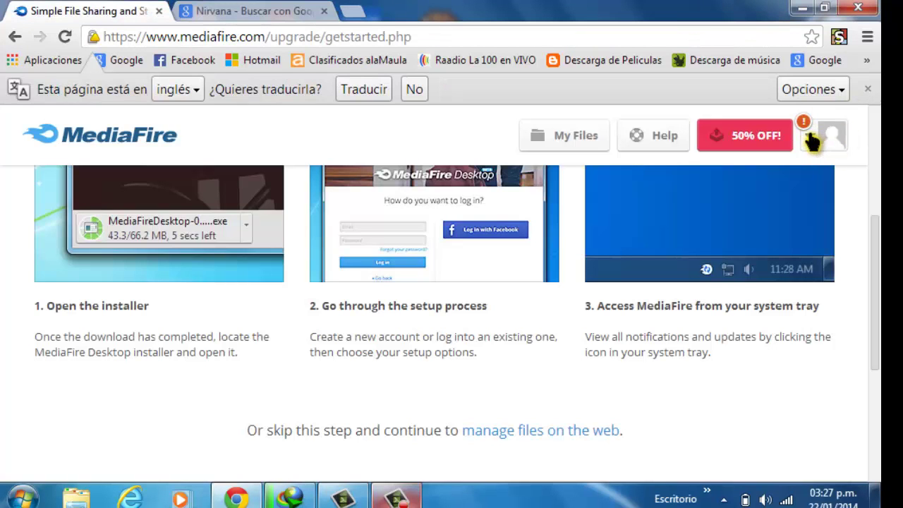
click(812, 141)
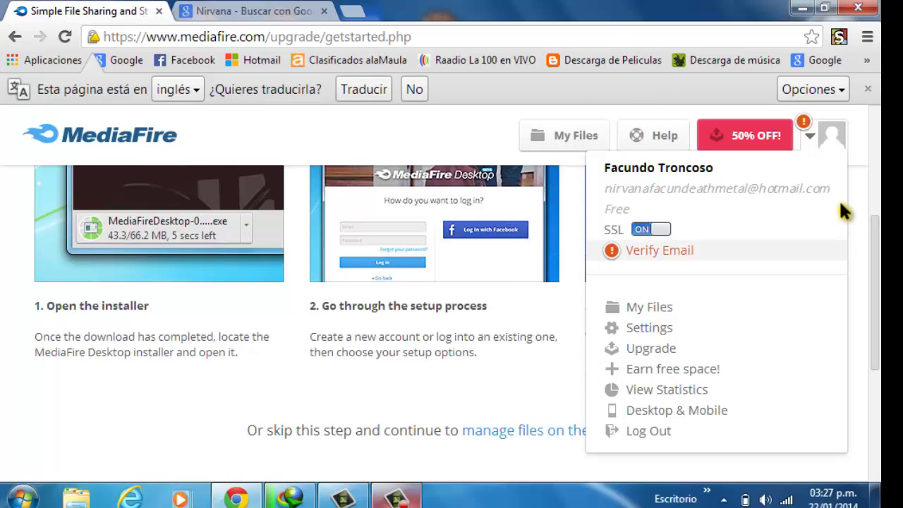
click(806, 139)
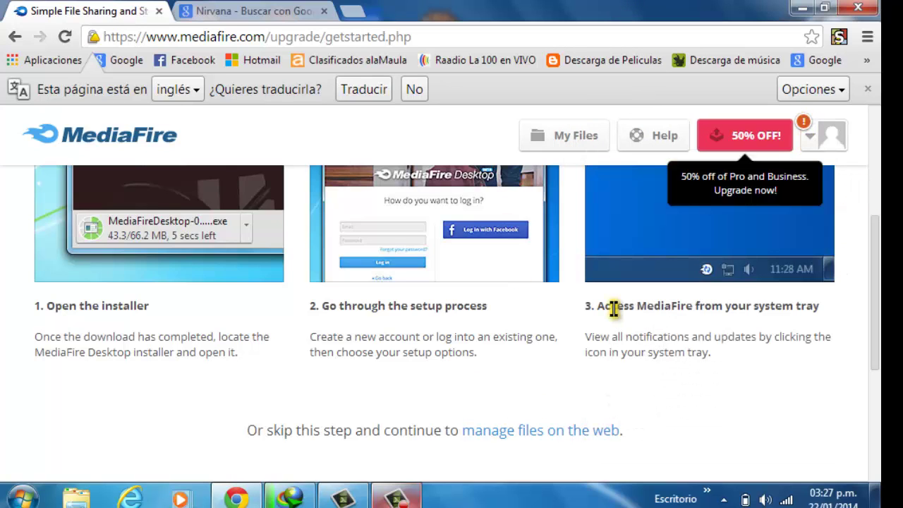
Open the My Files page in MediaFire and dismiss the translation prompt and the welcome dialog
scroll(616, 318, up, 2)
scroll(616, 318, up, 1)
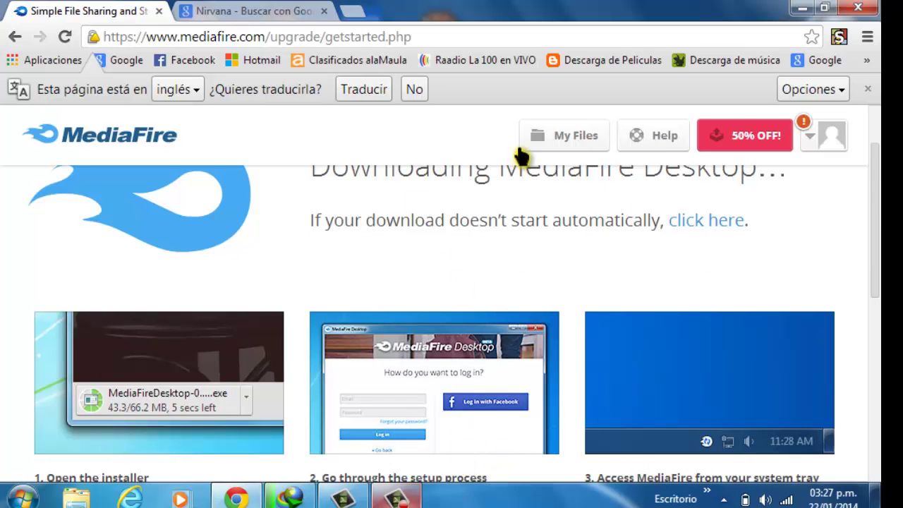
click(575, 143)
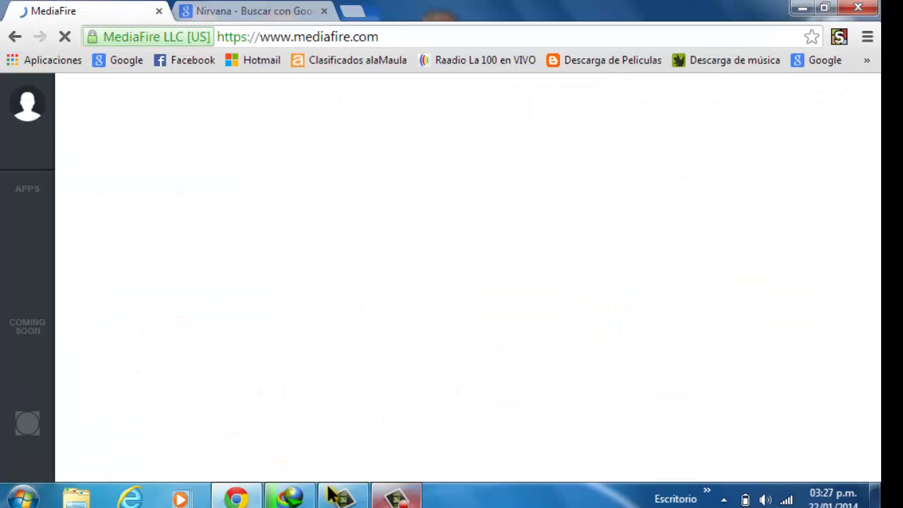
mouse_move(309, 500)
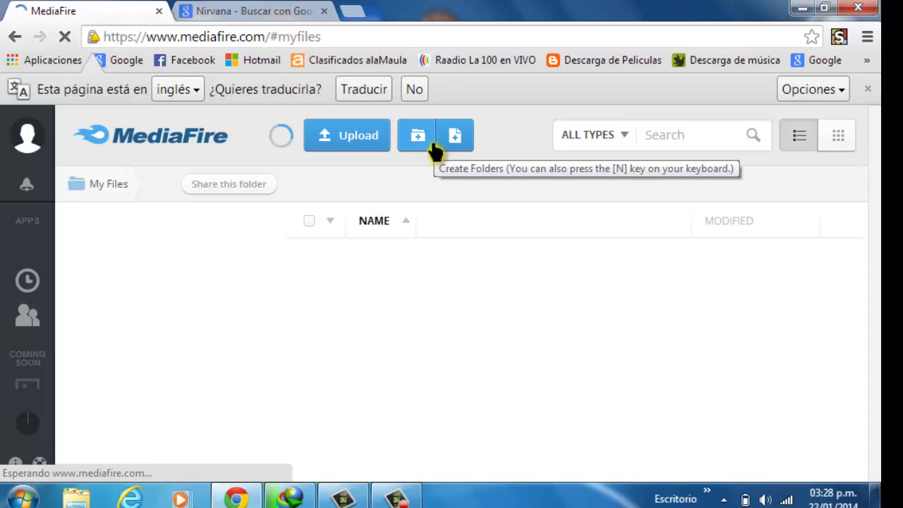
click(346, 135)
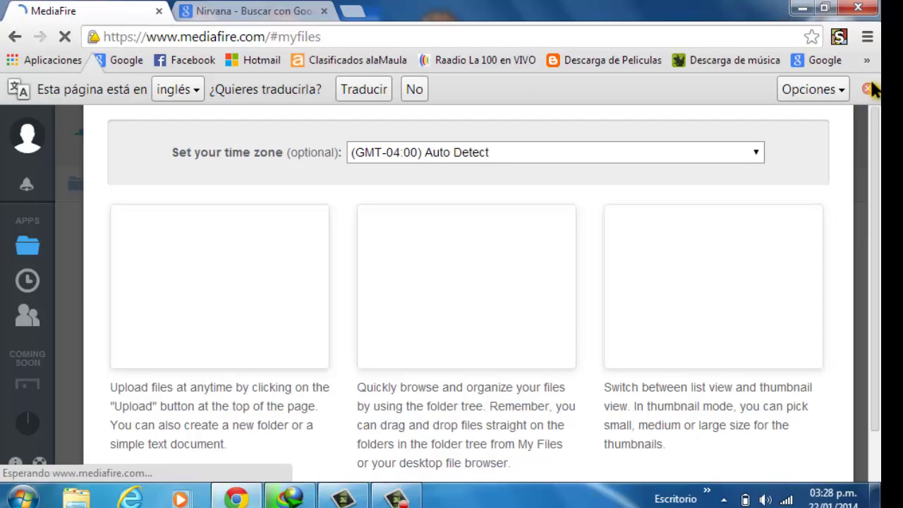
click(870, 88)
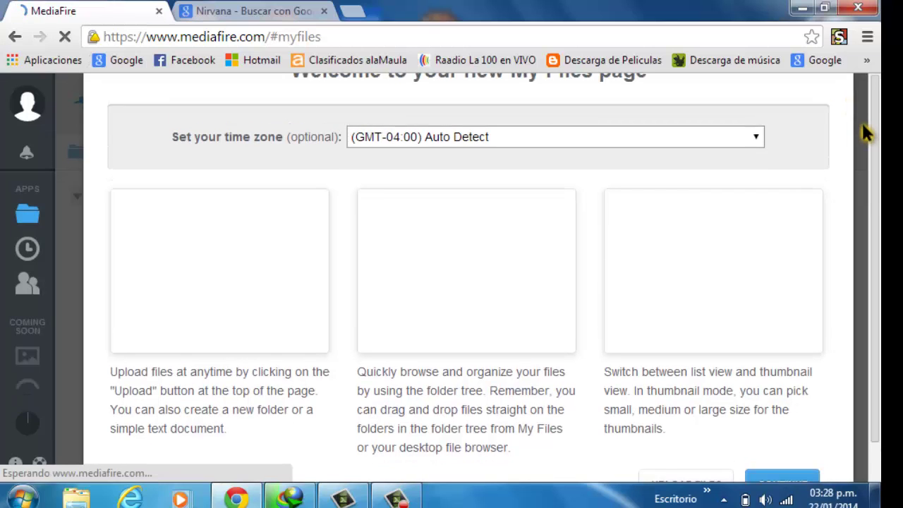
click(866, 132)
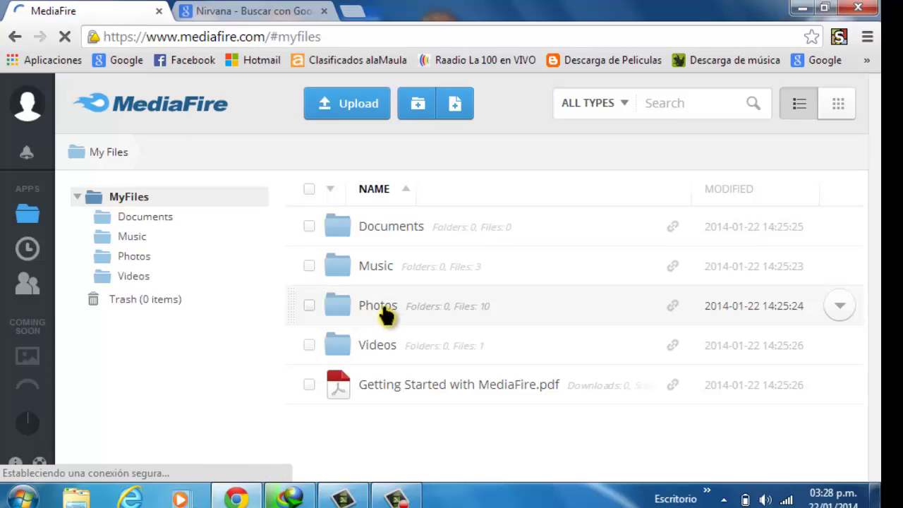
Start an upload from the computer in the Documents folder and close the Nirvana search tab
click(380, 234)
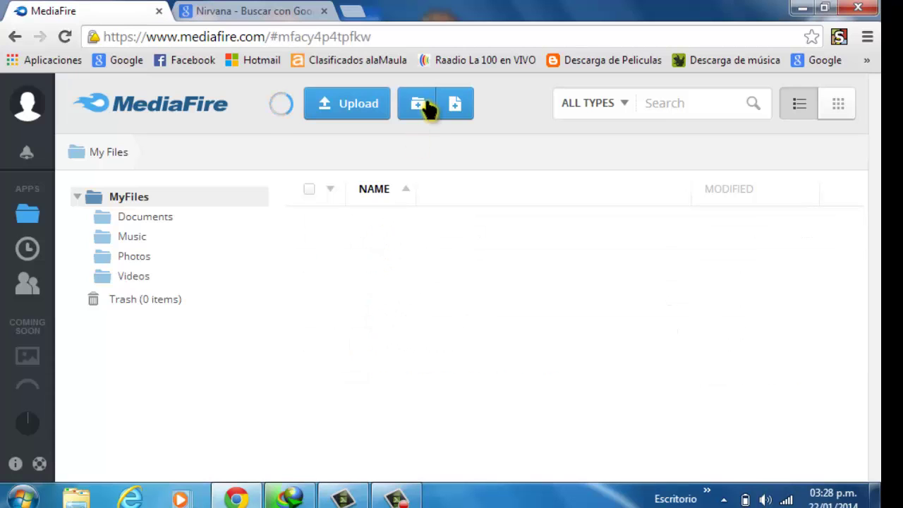
click(363, 103)
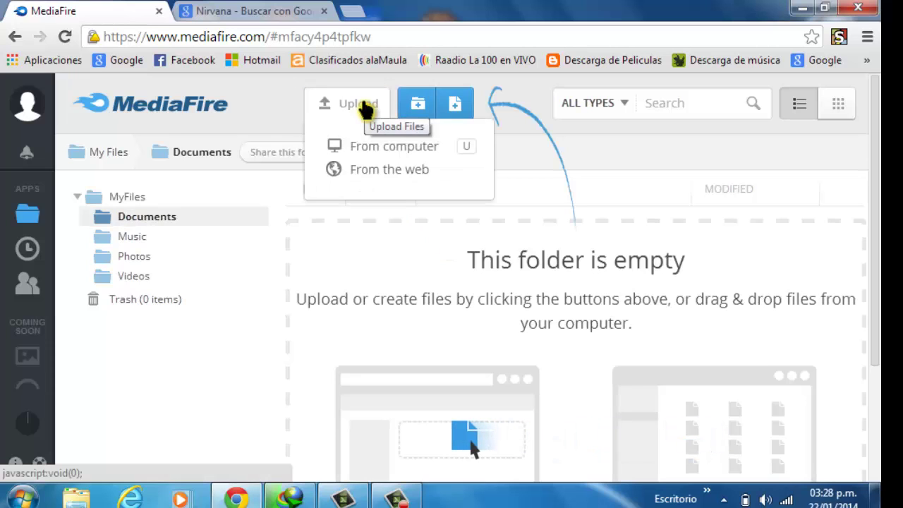
click(427, 148)
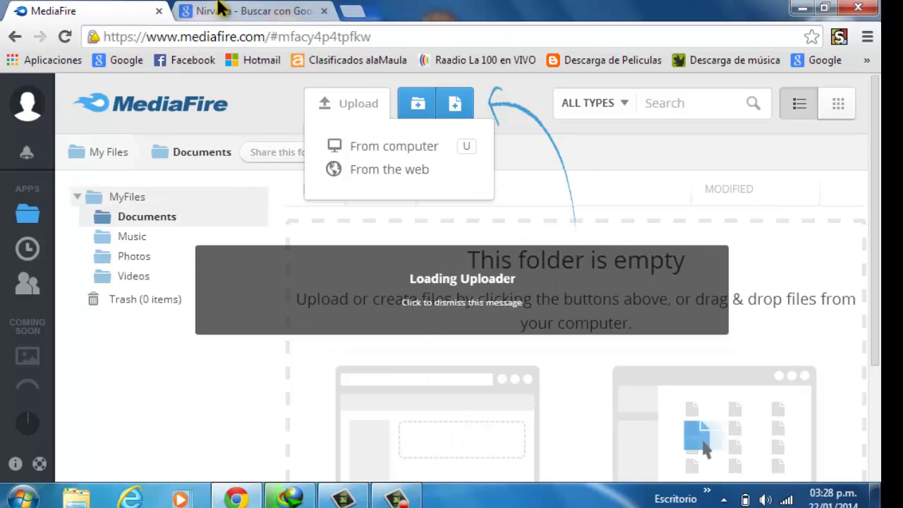
click(325, 11)
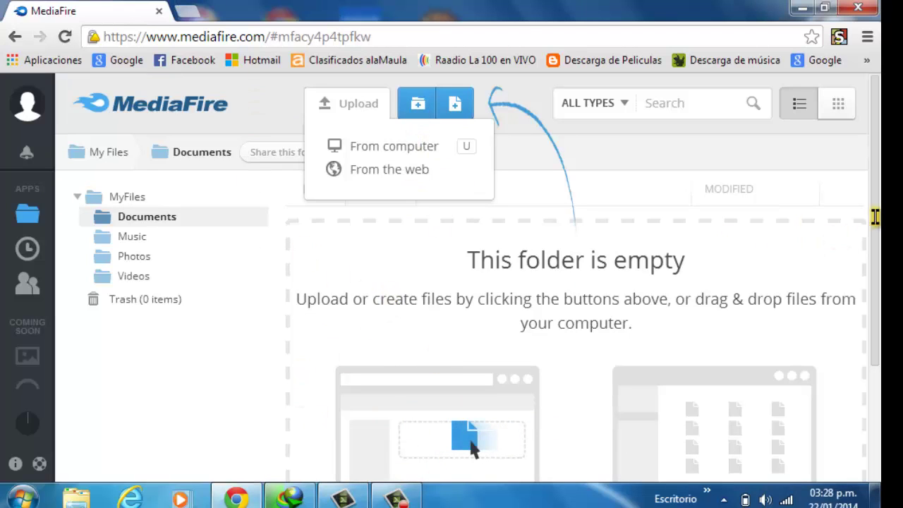
Open the uploader and browse to Escritorio for a file, cancel the file selection, and minimize Chrome
key(u)
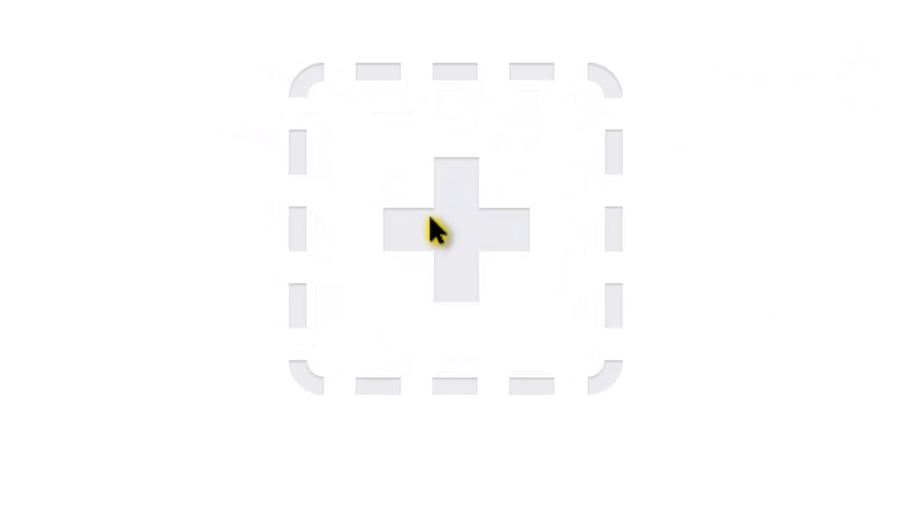
click(436, 231)
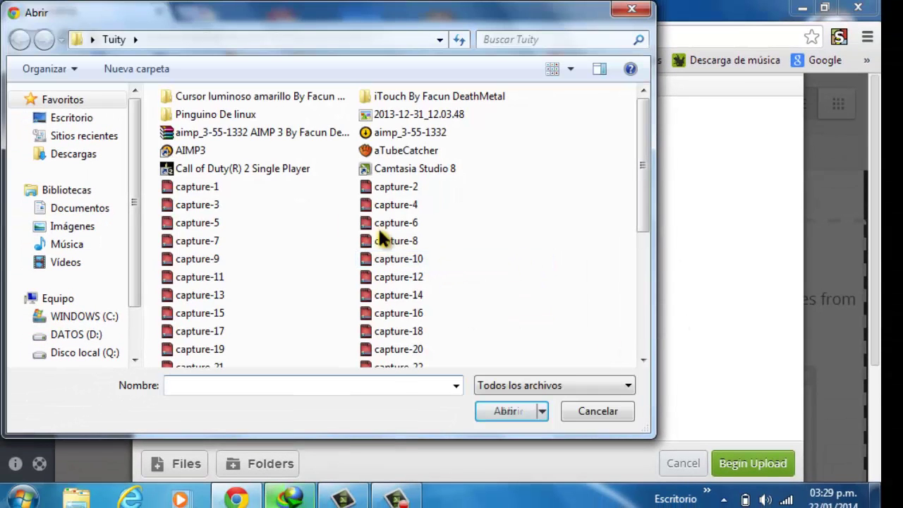
click(95, 121)
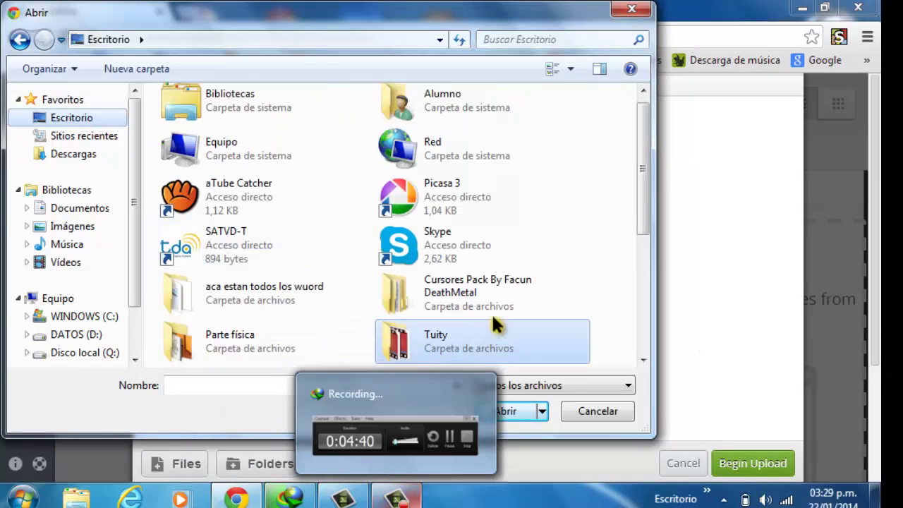
click(632, 9)
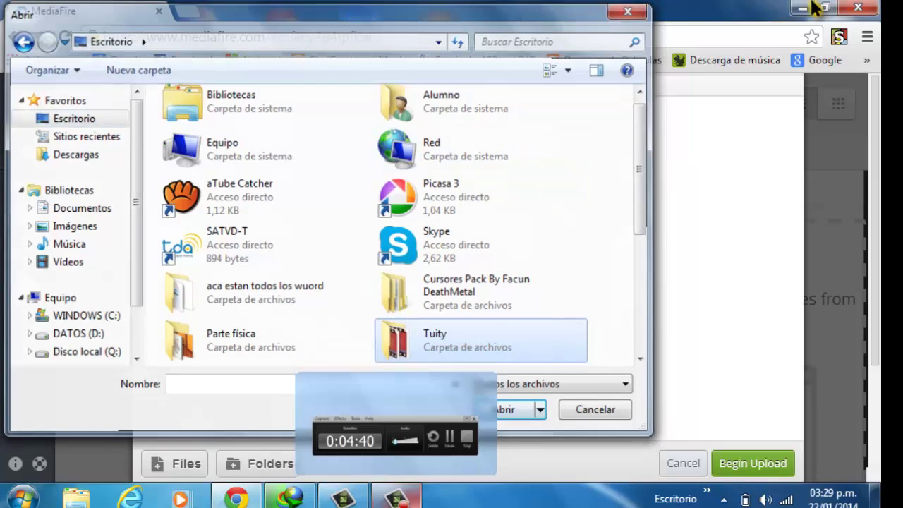
click(803, 7)
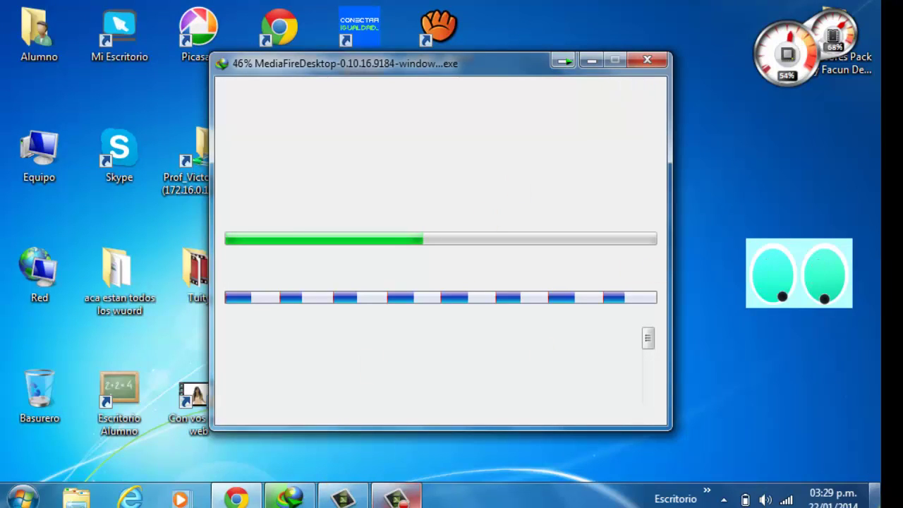
Show the desktop and move the Cursores Pack folder clear of the gauge gadget
click(877, 502)
click(877, 502)
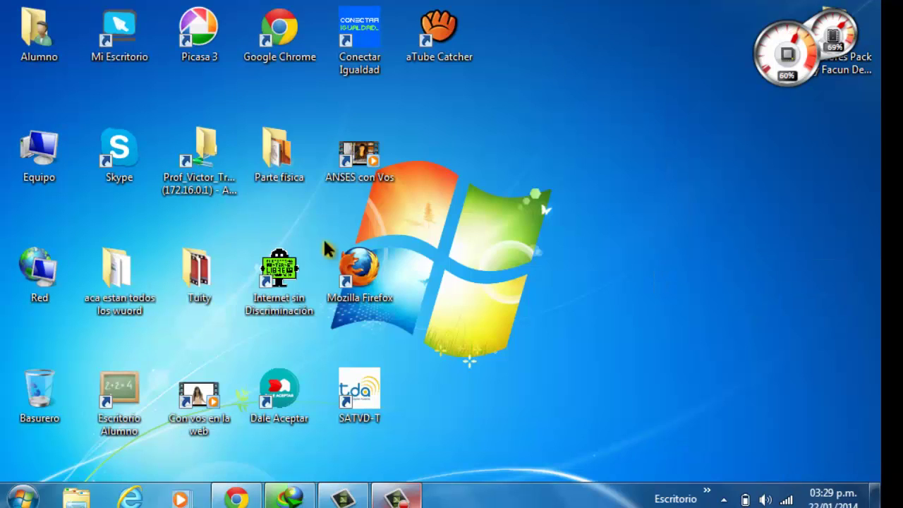
drag(323, 247, 547, 210)
click(847, 67)
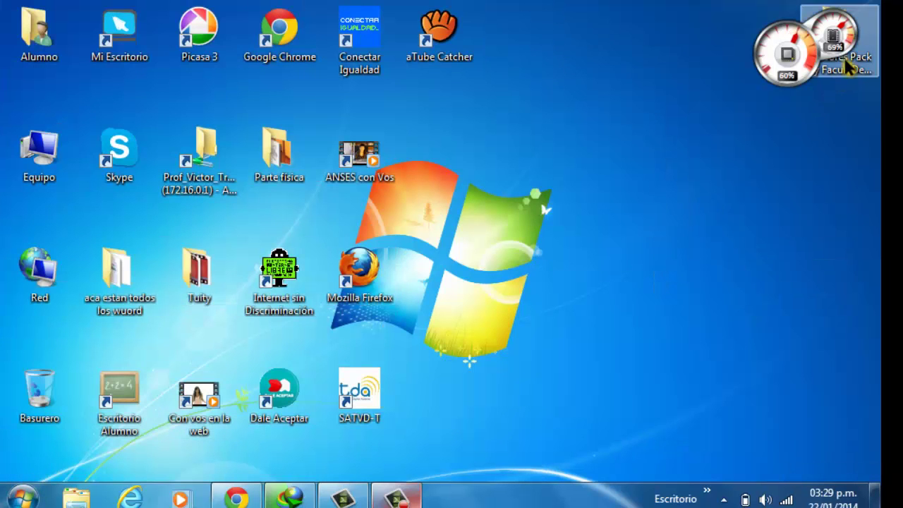
drag(840, 35, 836, 152)
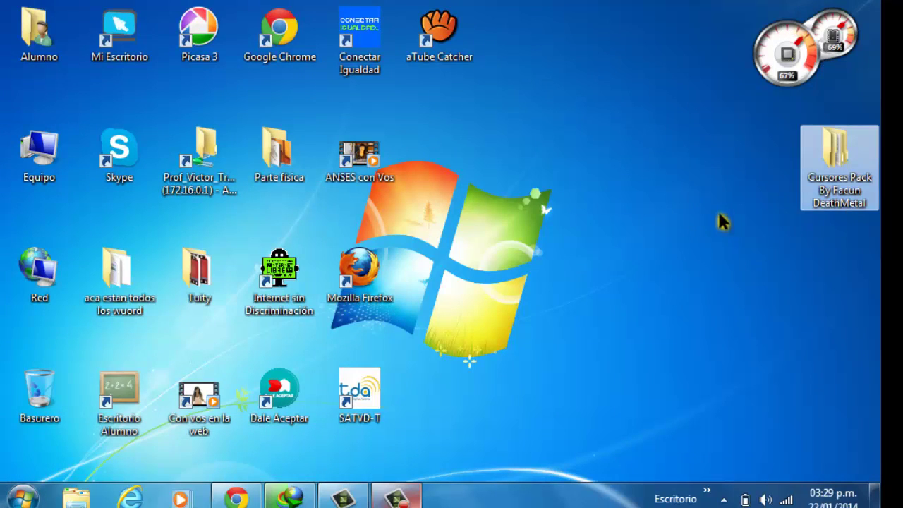
drag(732, 150, 879, 310)
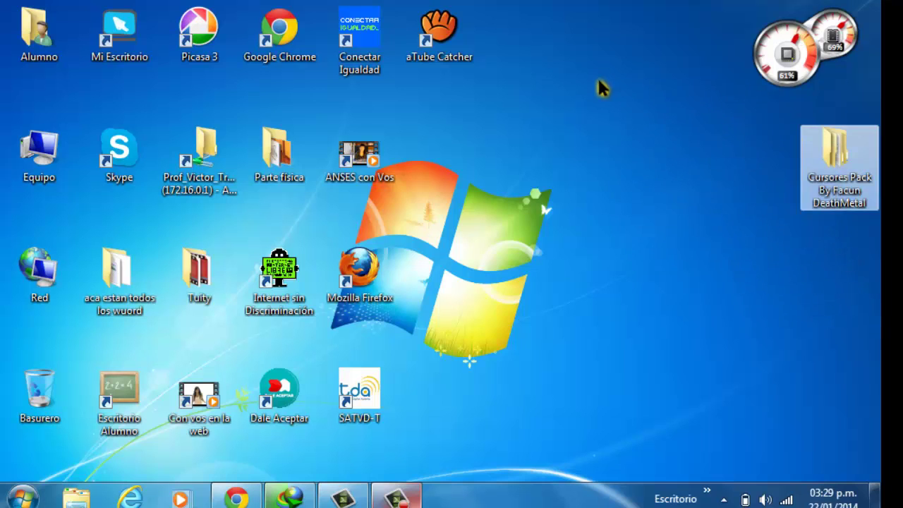
drag(730, 163, 878, 321)
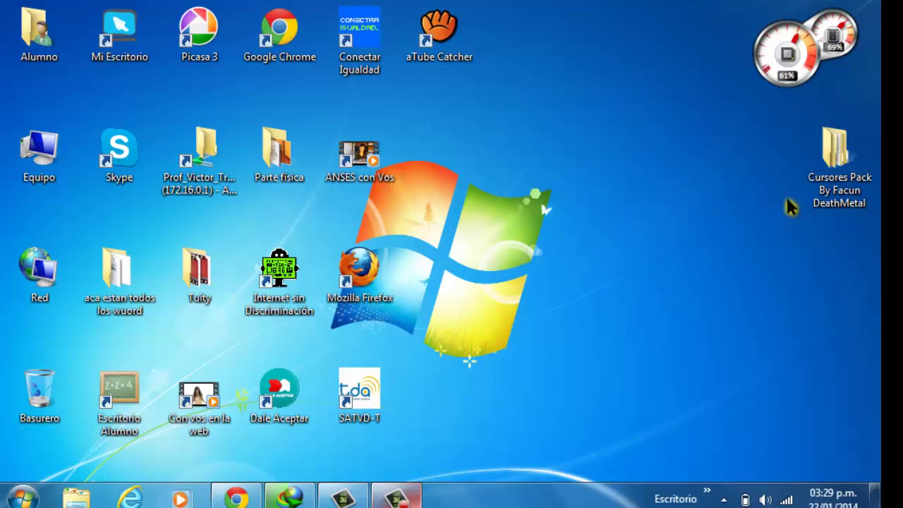
Open the Cursores Pack folder, examine its cursor subfolders, and close the folder window
double_click(878, 158)
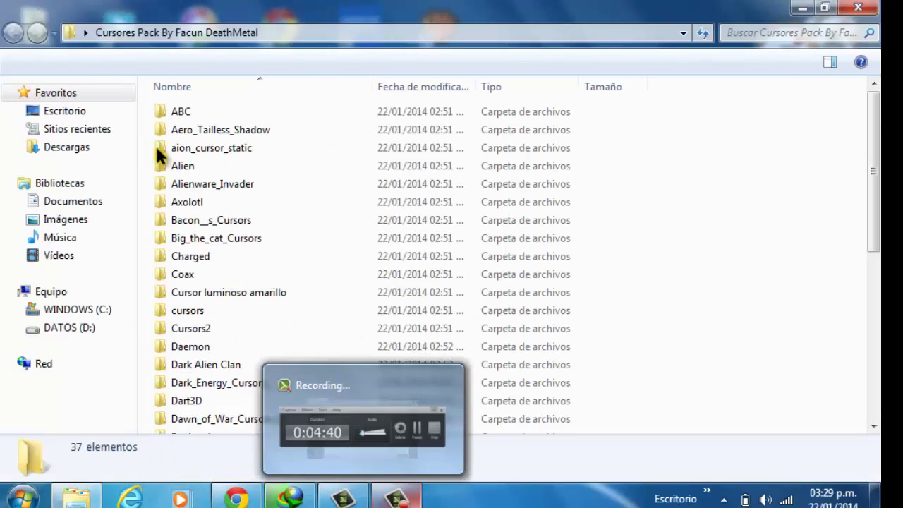
scroll(234, 239, down, 5)
scroll(233, 247, down, 2)
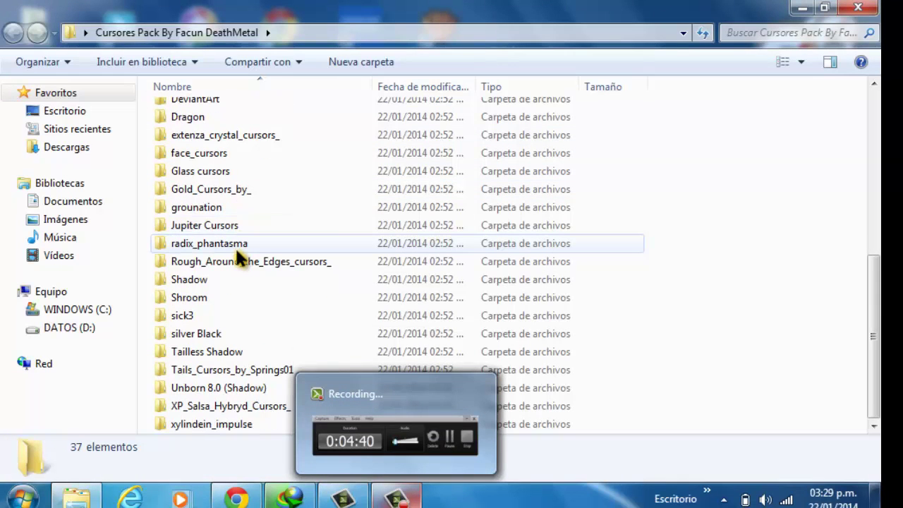
key(alt+F4)
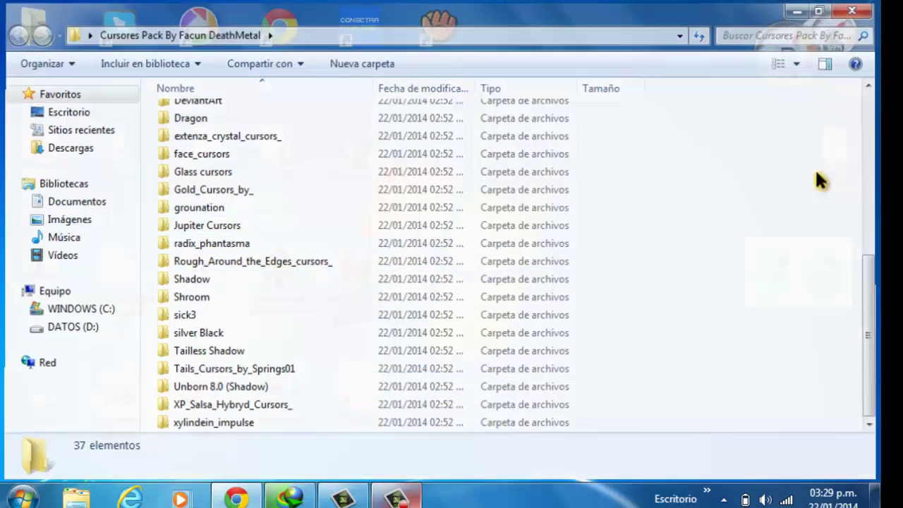
Compress the Cursores Pack folder into a RAR archive of the same name on the desktop
right_click(837, 161)
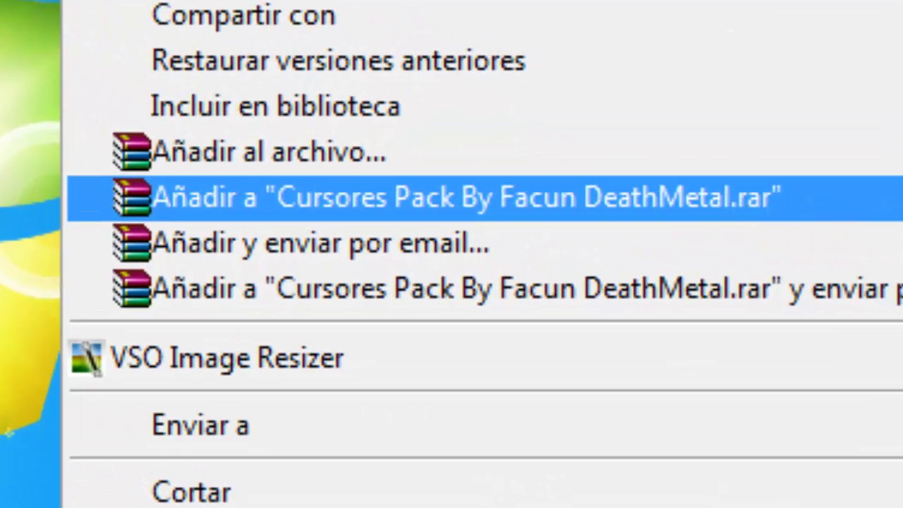
click(466, 197)
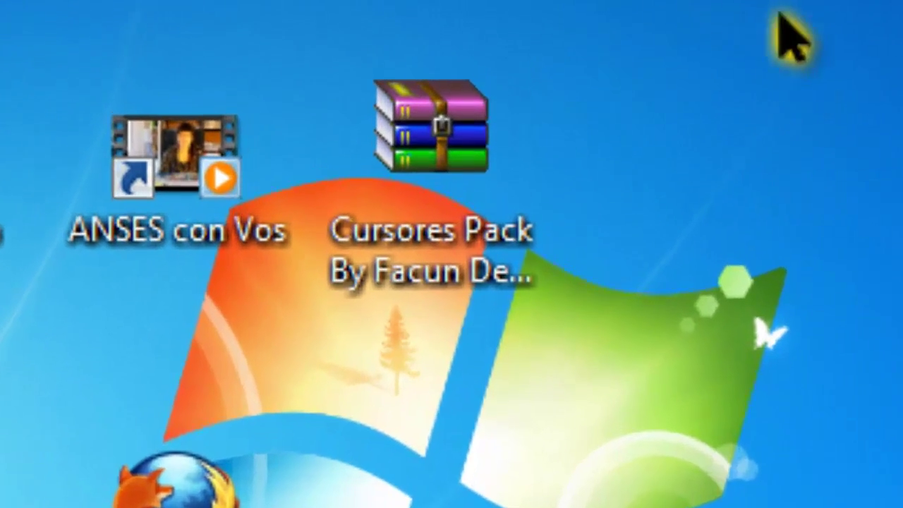
drag(780, 13, 358, 376)
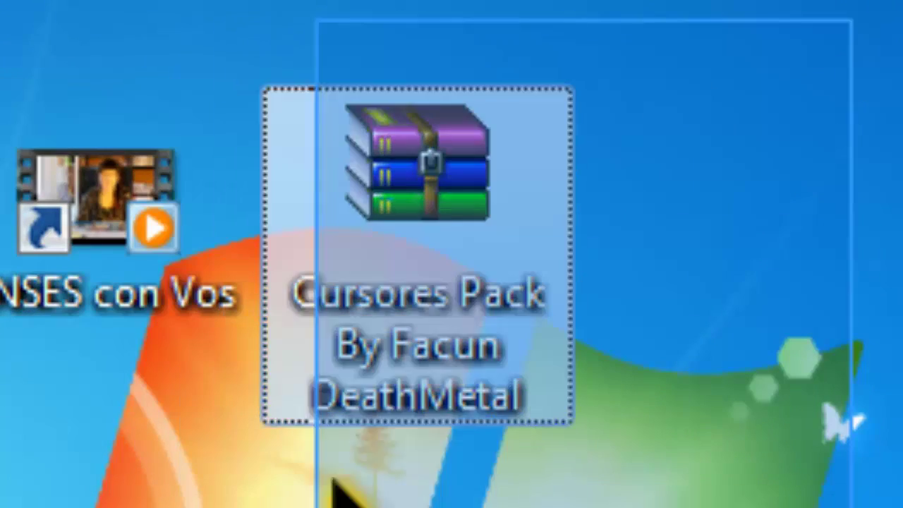
drag(332, 478, 732, 447)
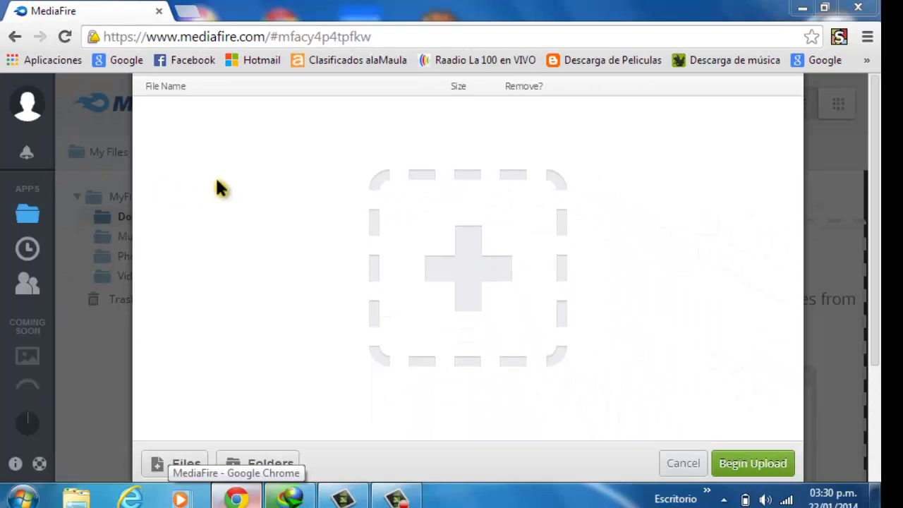
Add the Cursores Pack RAR archive from Escritorio to the MediaFire uploader and begin the upload
click(189, 144)
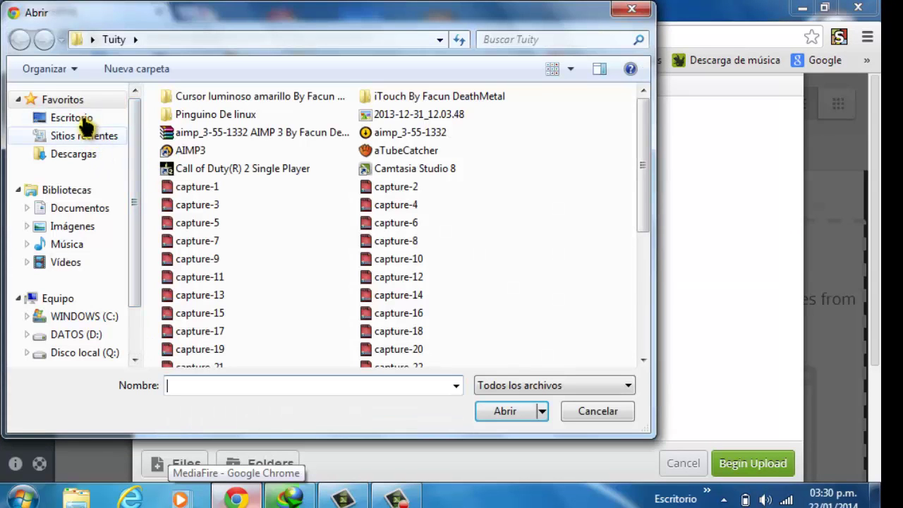
click(82, 121)
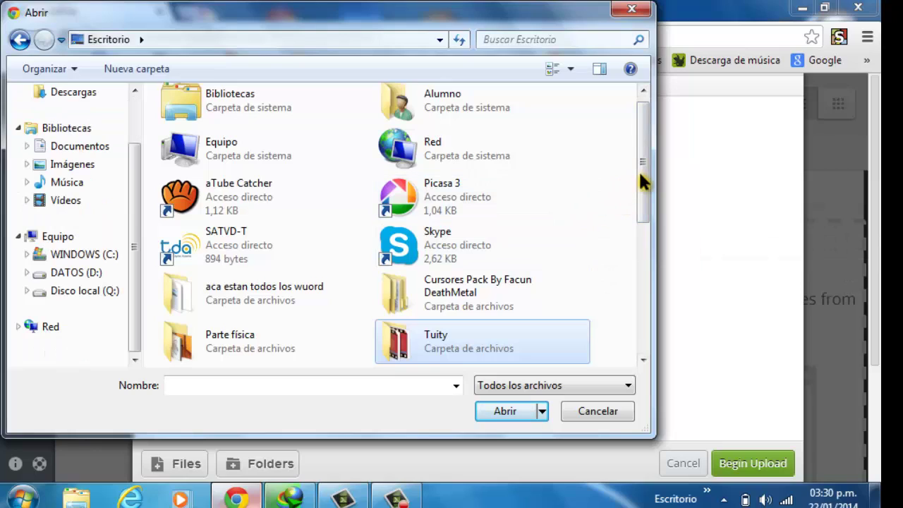
drag(643, 181, 672, 247)
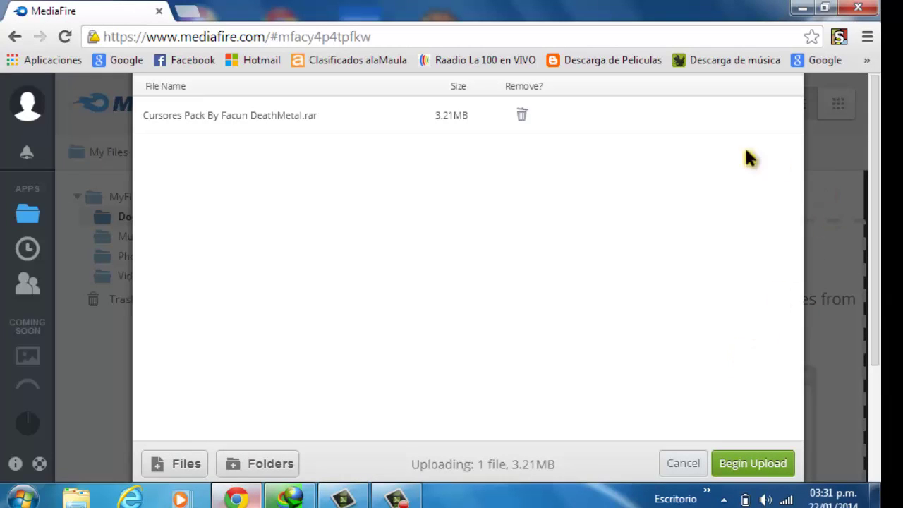
click(753, 463)
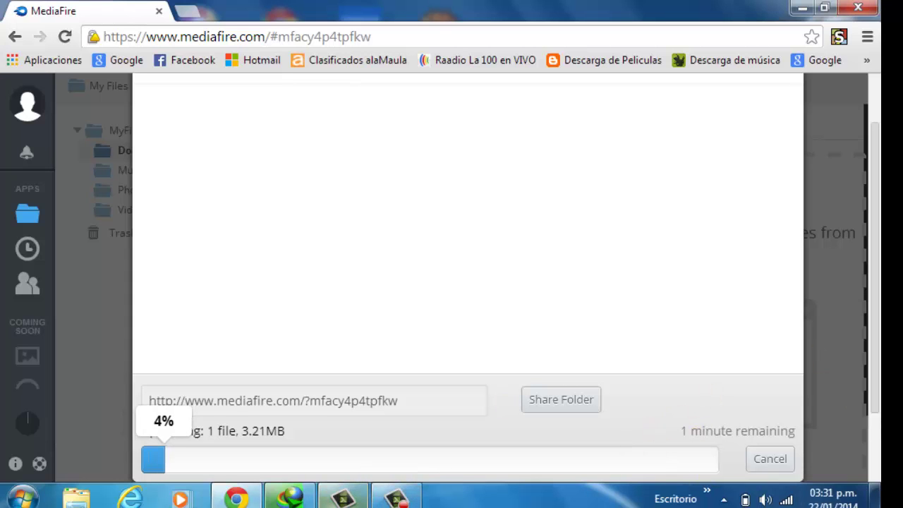
click(396, 499)
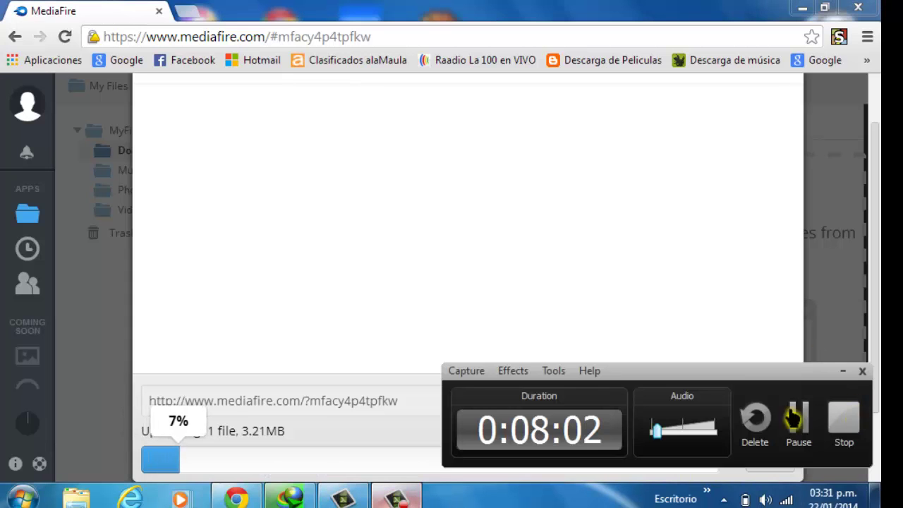
click(793, 419)
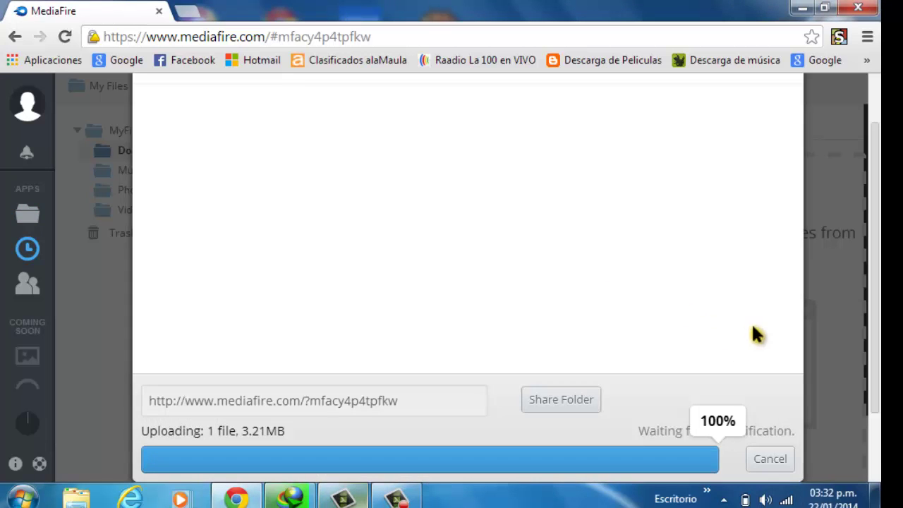
Examine the uploaded archive's entry in the uploader, including its Share and Copy Link options
scroll(671, 200, up, 1)
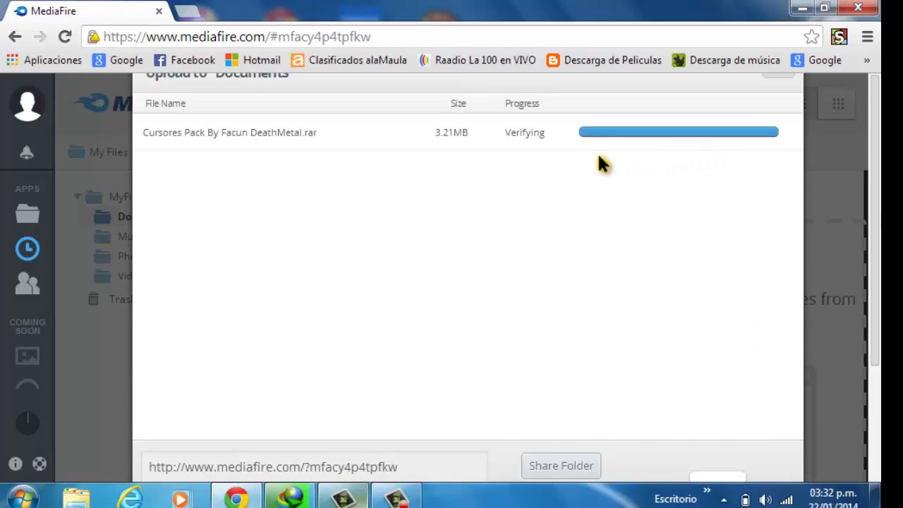
scroll(582, 162, down, 1)
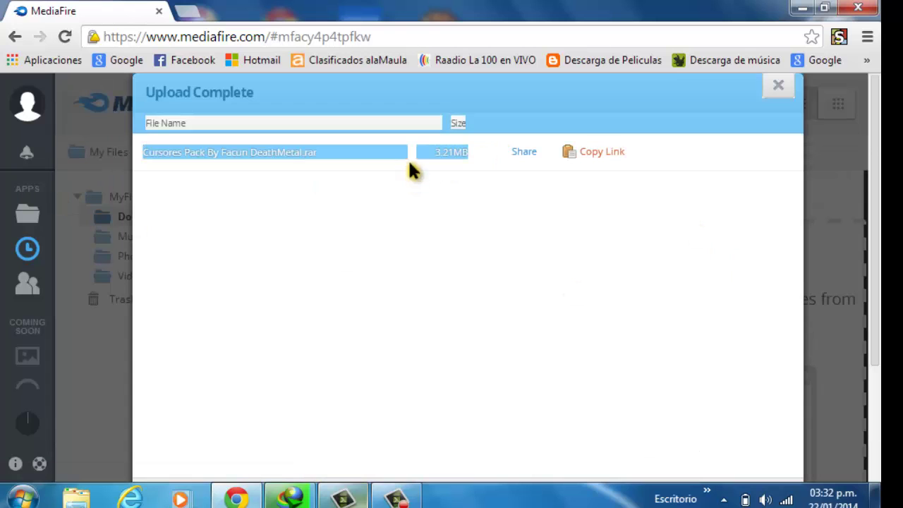
scroll(756, 353, down, 1)
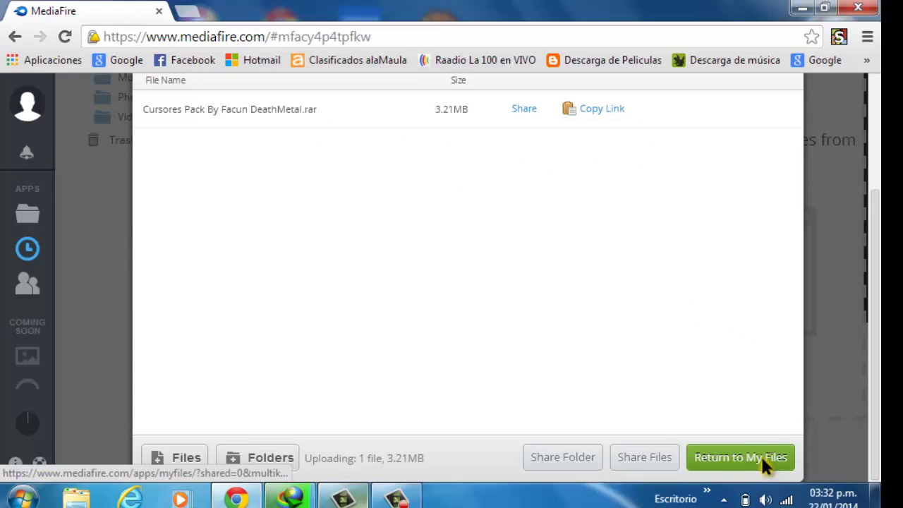
scroll(761, 455, up, 1)
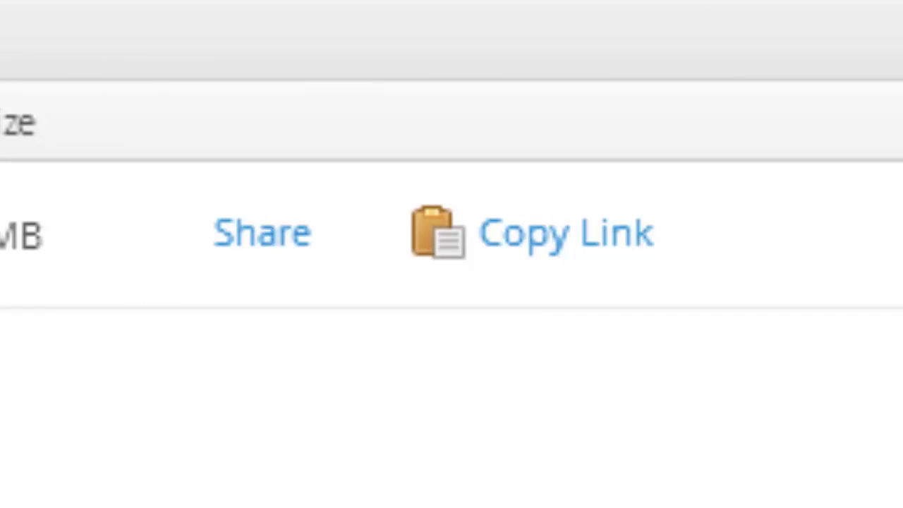
drag(654, 233, 635, 494)
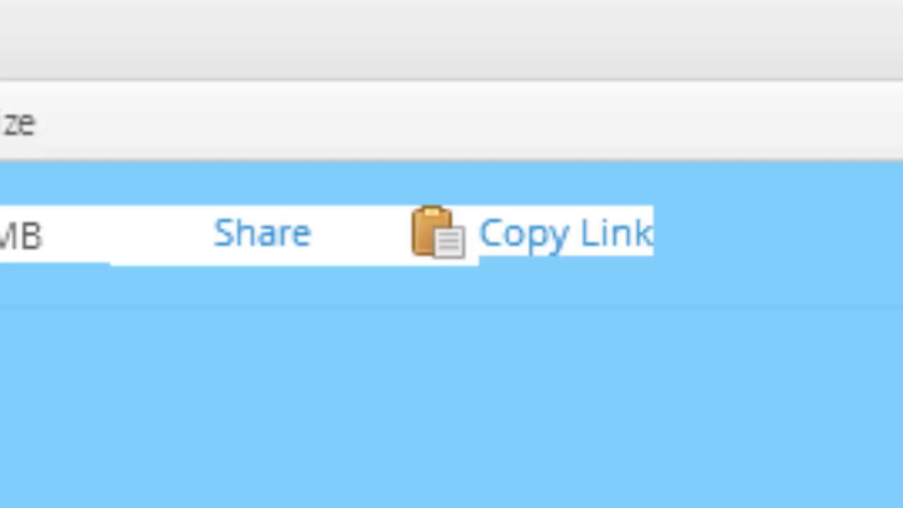
click(760, 237)
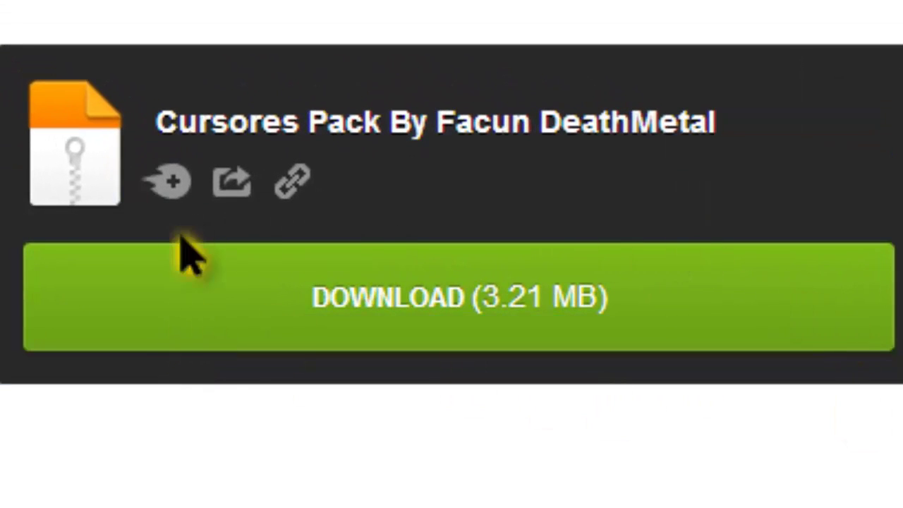
Close the Cursores Pack download page in Chrome and open the folder containing the finished MediaFire Desktop download
drag(334, 360, 772, 348)
drag(782, 289, 717, 211)
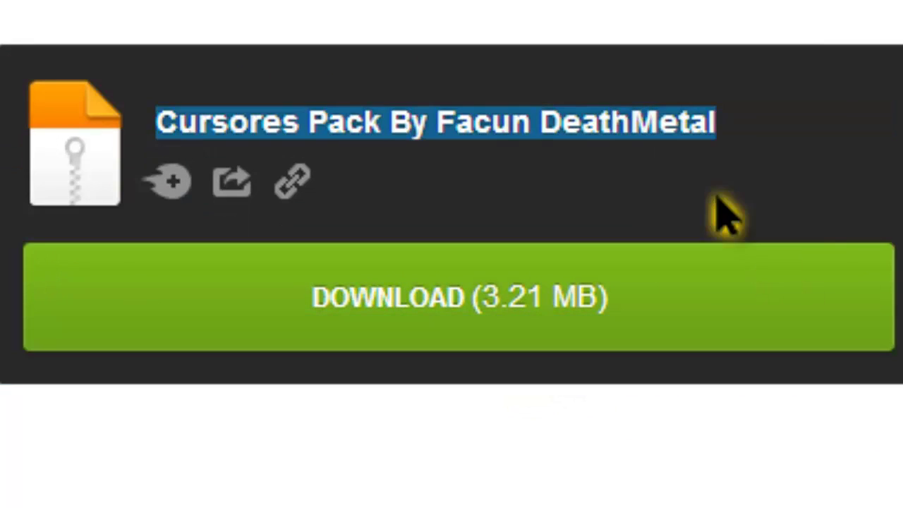
click(810, 69)
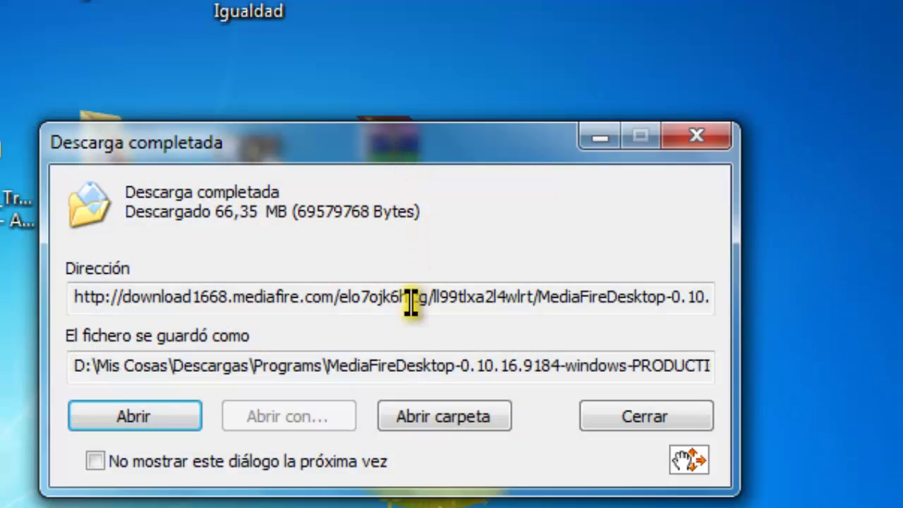
click(484, 417)
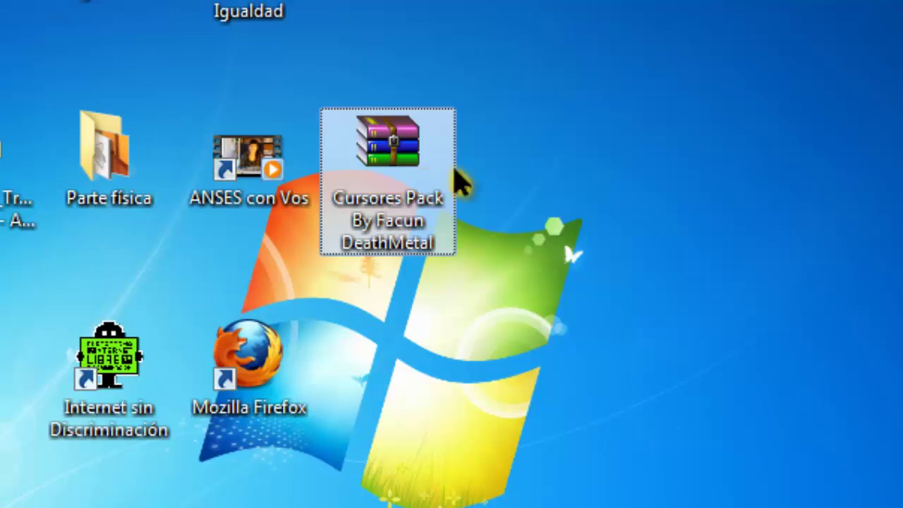
Try to extract the Cursores Pack archive directly onto the desktop, cancelling at the file replacement confirmation
right_click(460, 182)
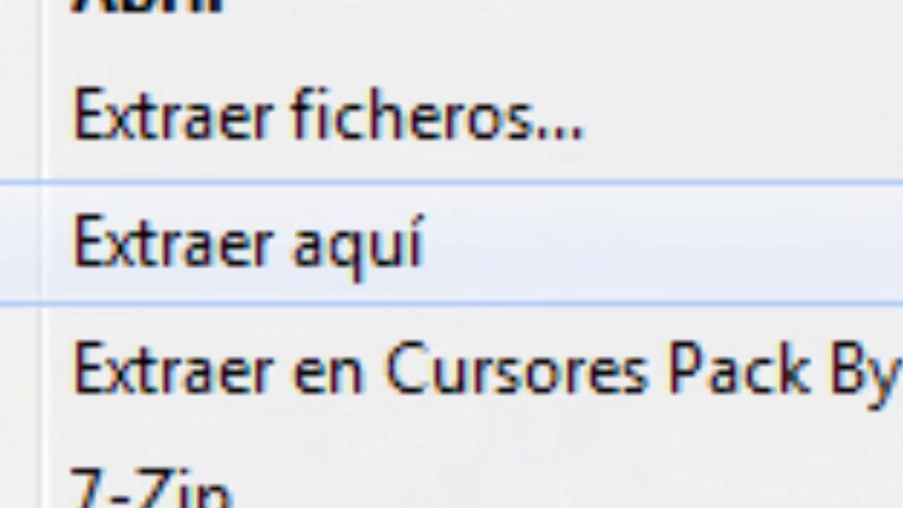
click(895, 243)
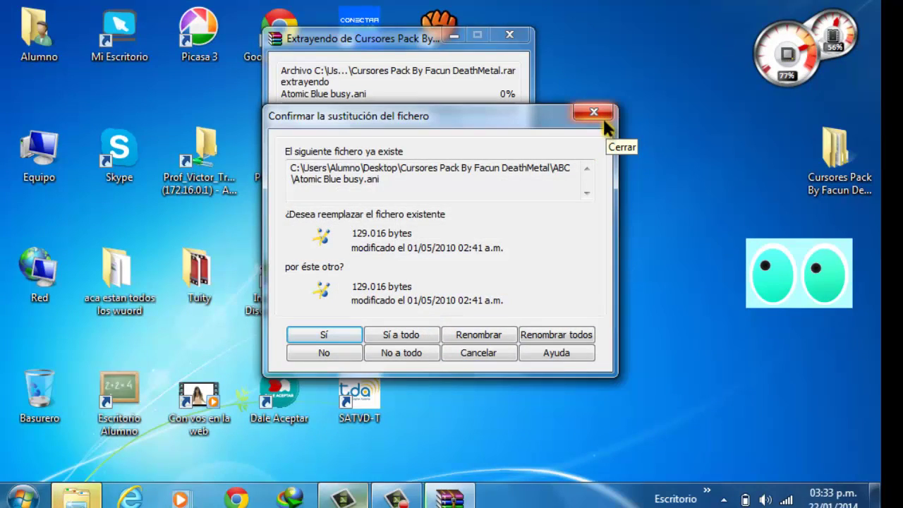
click(601, 116)
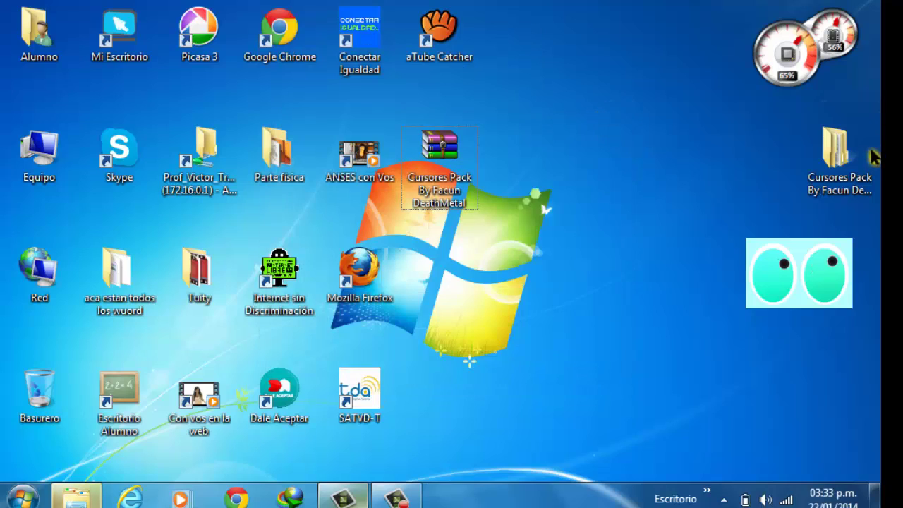
Move the Cursores Pack folder beside the Mozilla Firefox shortcut on the desktop and open its Jupiter Cursors subfolder
drag(875, 157, 469, 272)
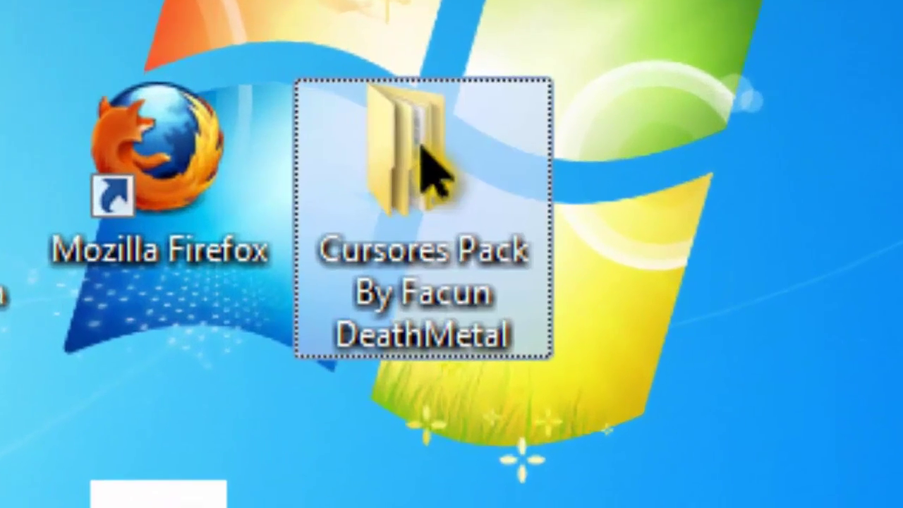
click(669, 182)
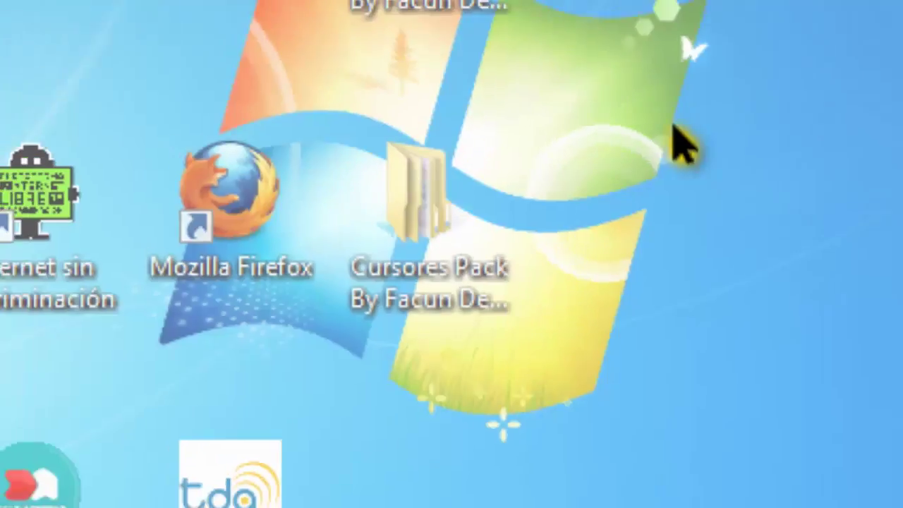
double_click(416, 190)
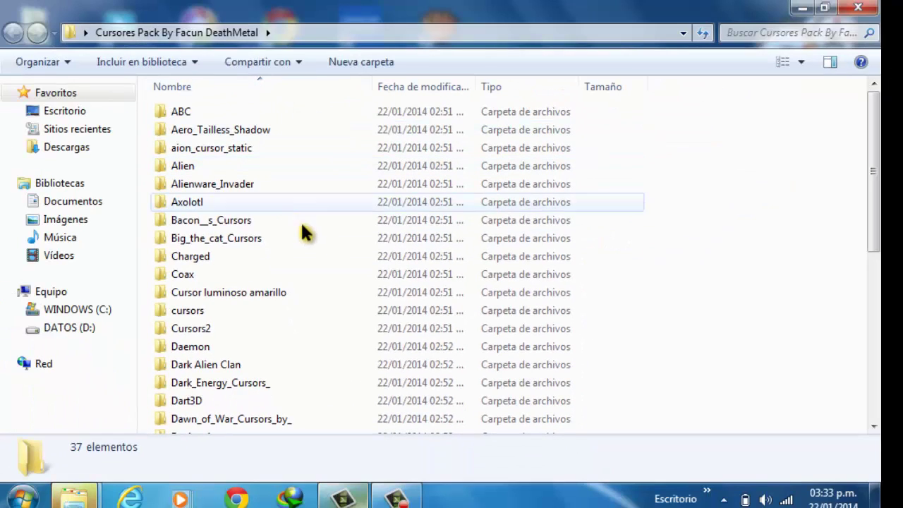
scroll(297, 197, down, 6)
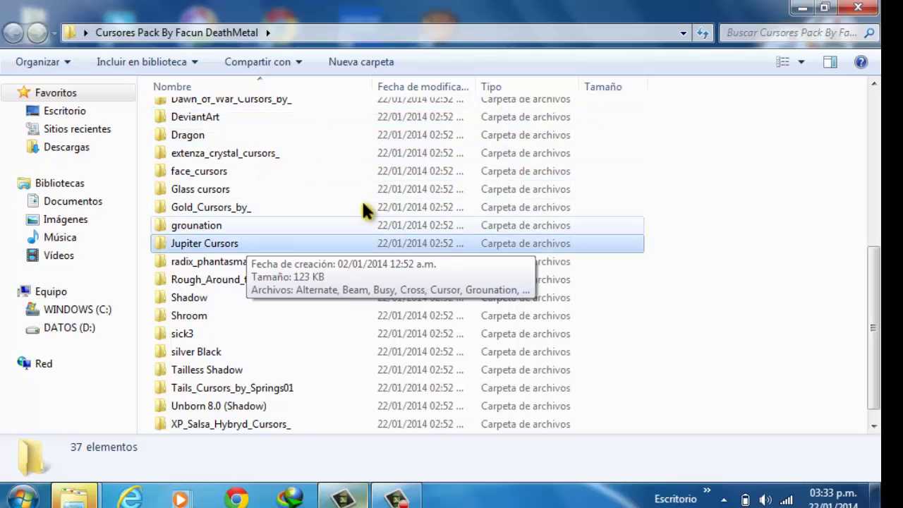
double_click(240, 243)
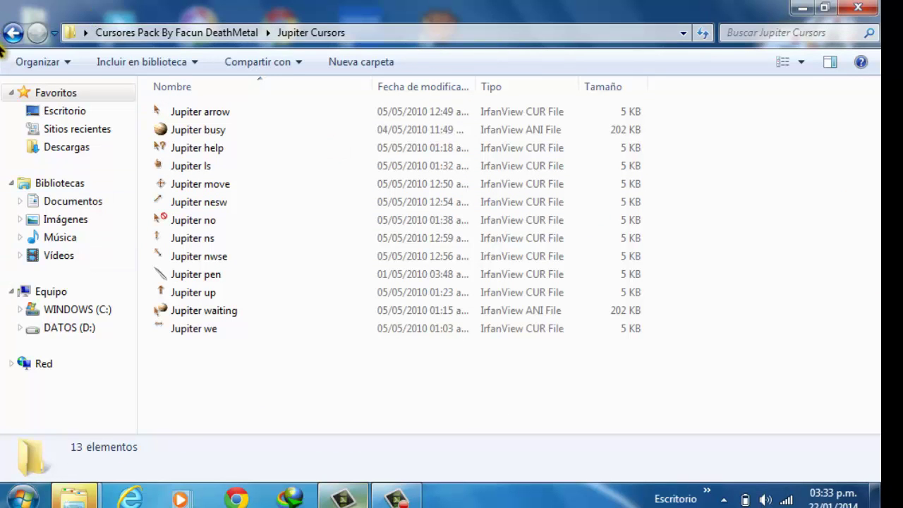
Return to the main Cursores Pack folder and look through the files in its Cursors2 subfolder
click(12, 33)
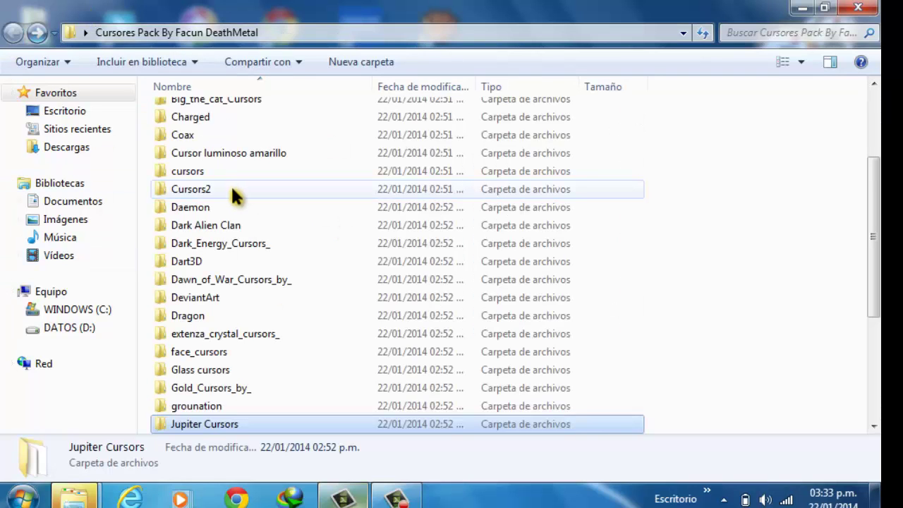
click(231, 187)
double_click(231, 188)
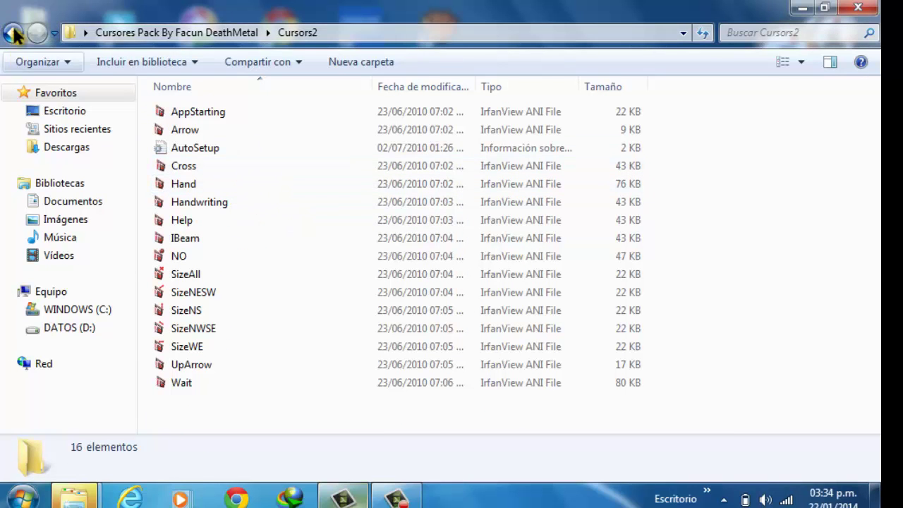
key(BackSpace)
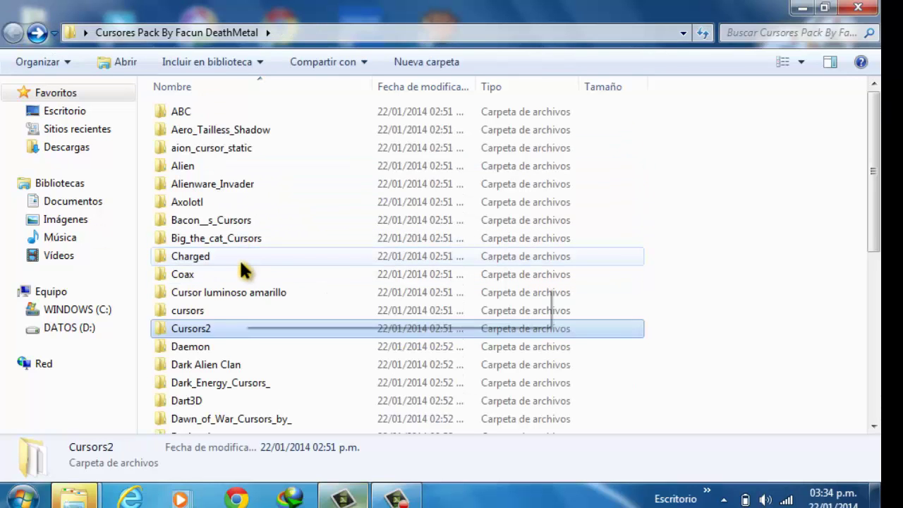
Open the Charged subfolder and install its cursor scheme from the install setup information file
click(240, 259)
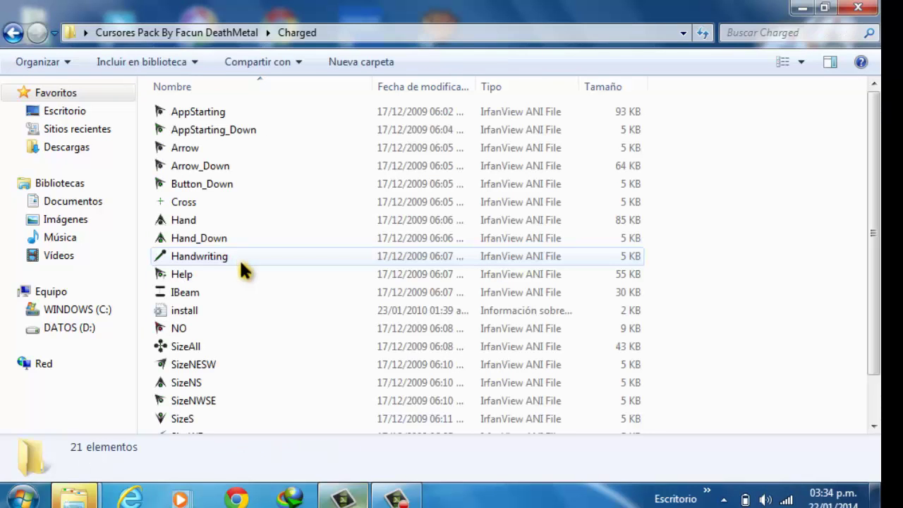
scroll(242, 282, down, 1)
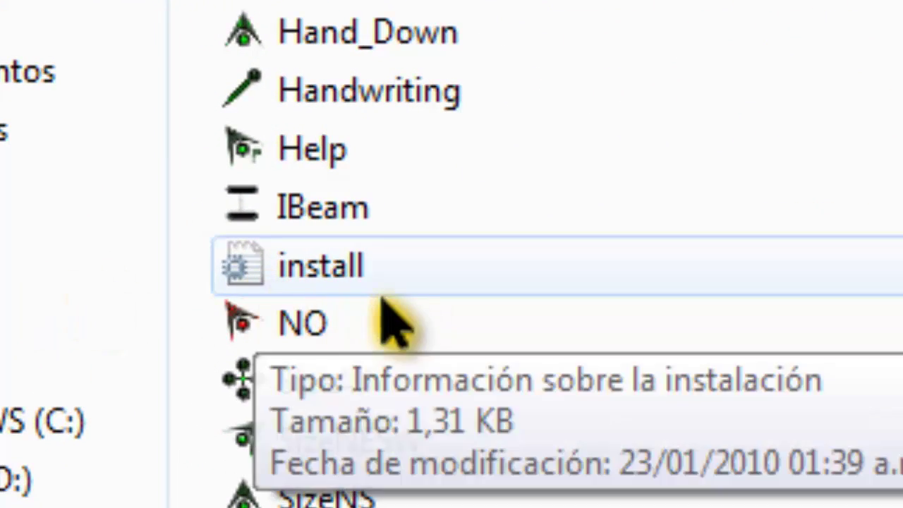
right_click(406, 274)
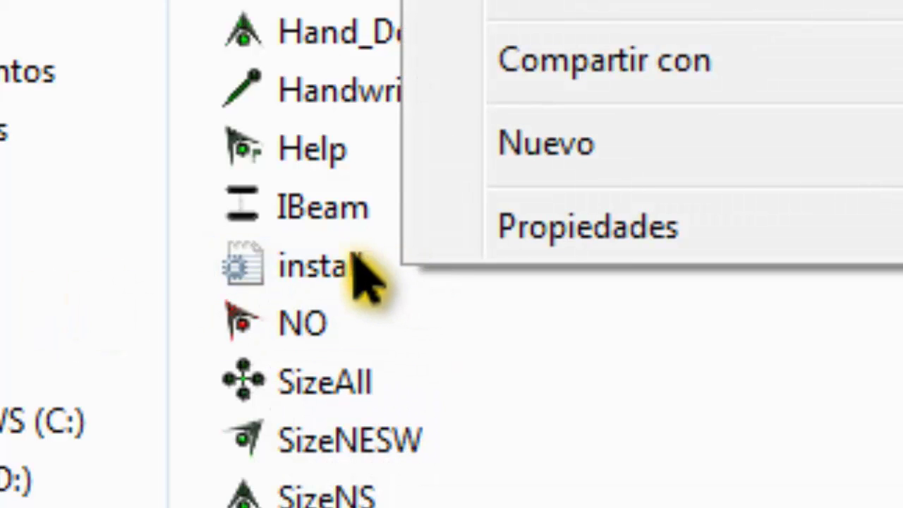
click(312, 267)
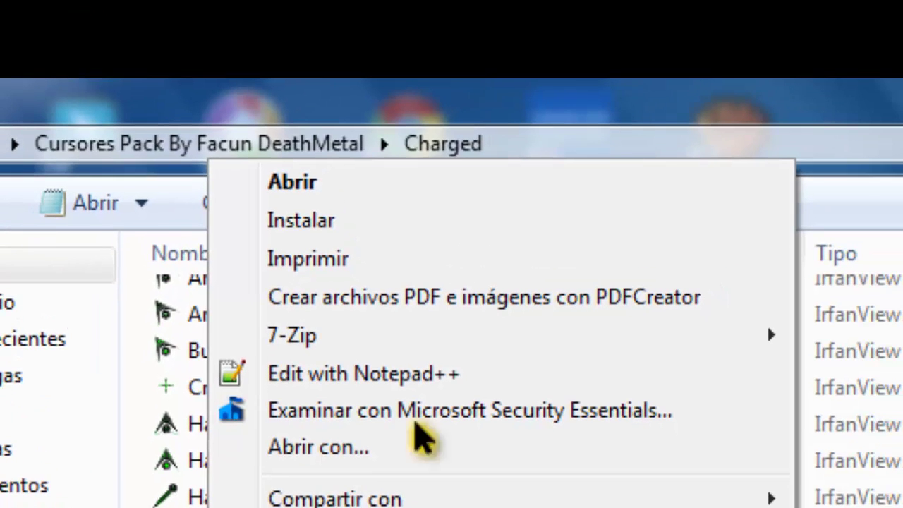
click(378, 220)
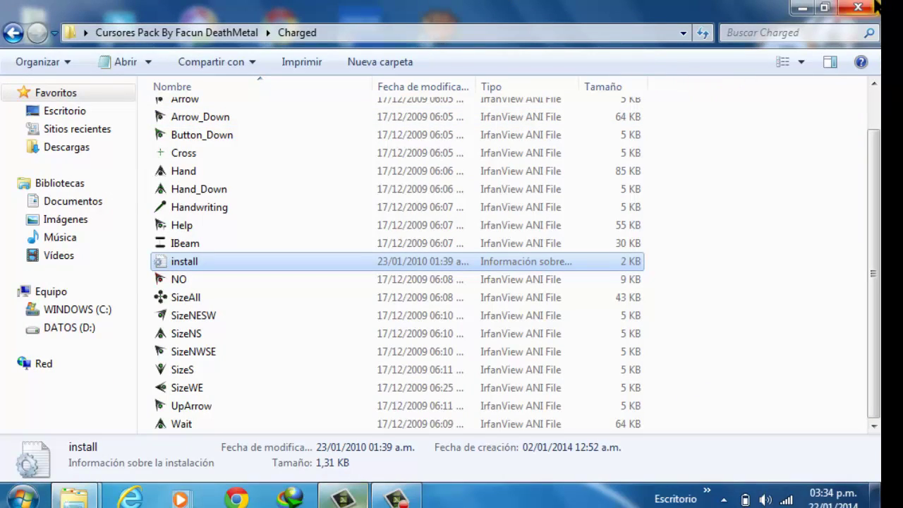
Close the Charged folder and open the mouse pointer settings from the desktop's personalization options
click(874, 7)
right_click(575, 111)
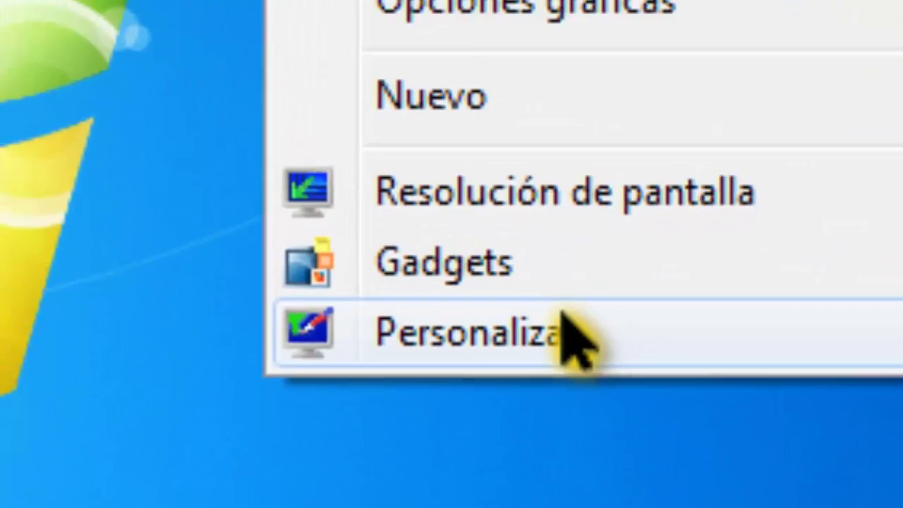
click(622, 326)
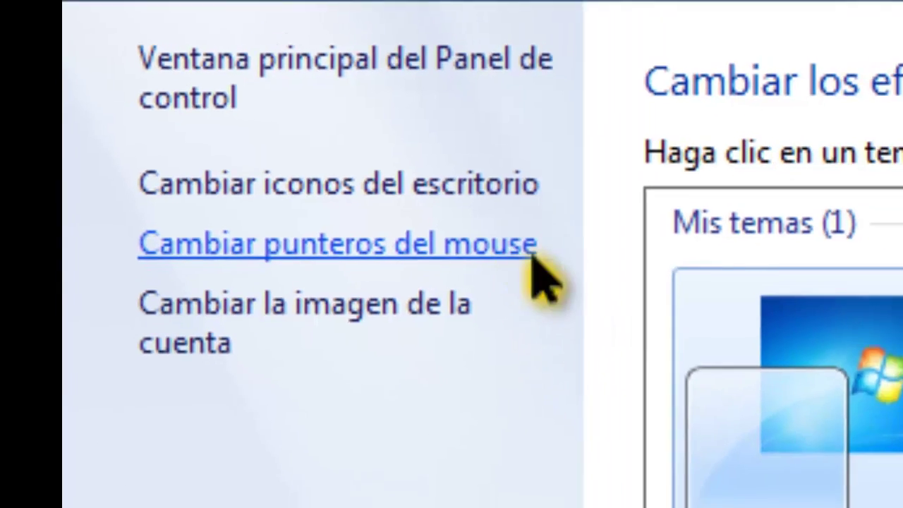
click(533, 257)
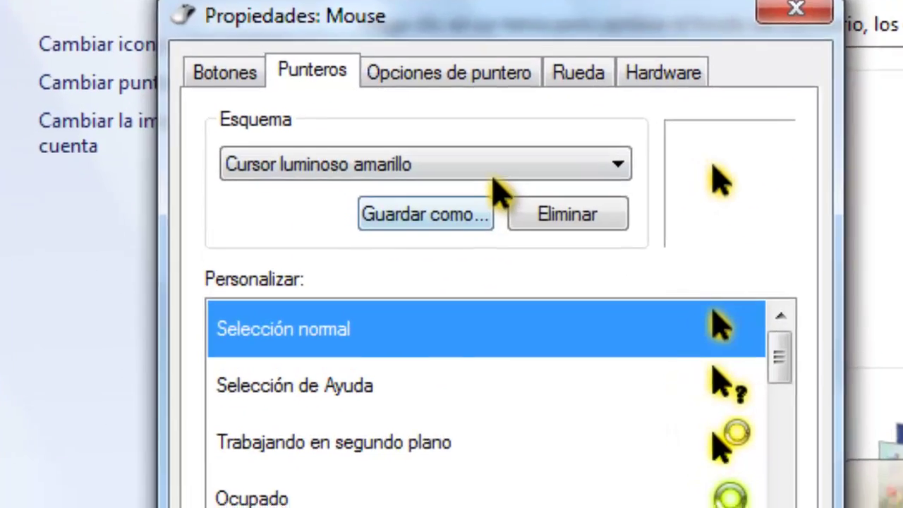
Apply the Charged pointer scheme, replace the existing scheme of that name, and clear the Personalization window from the desktop
click(492, 177)
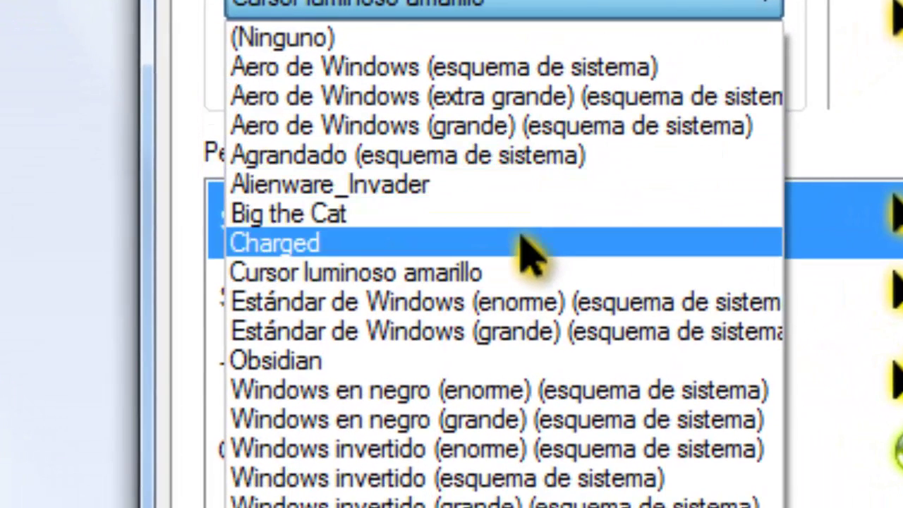
click(399, 243)
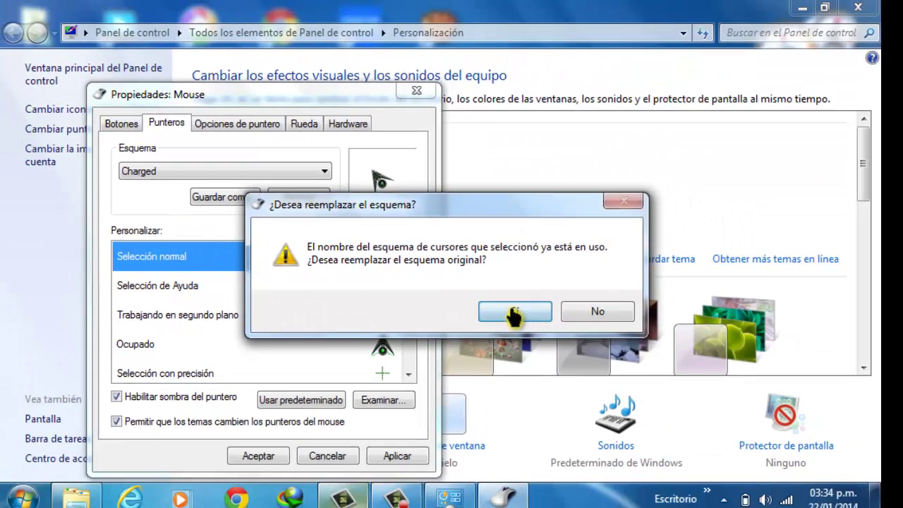
click(514, 313)
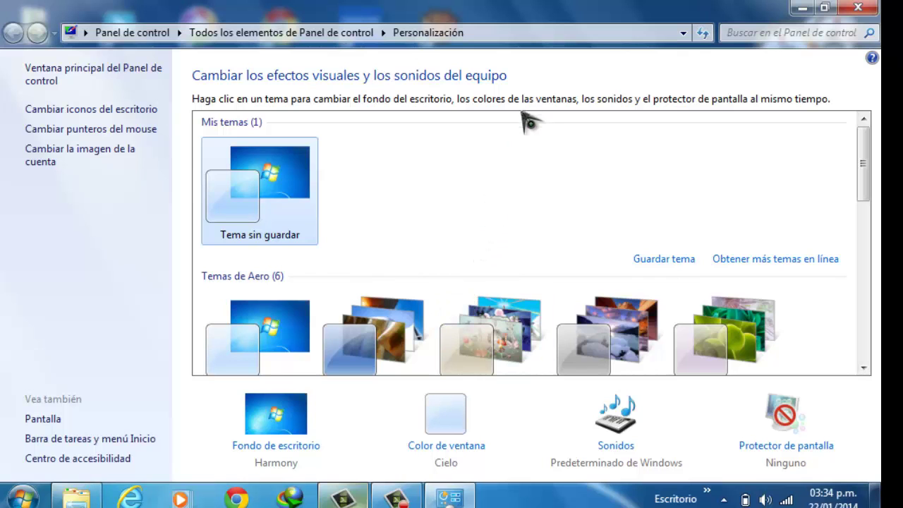
click(802, 8)
Move the Cursores Pack archive and its extracted folder across the desktop, stacked beside the eyes gadget
drag(608, 93, 573, 172)
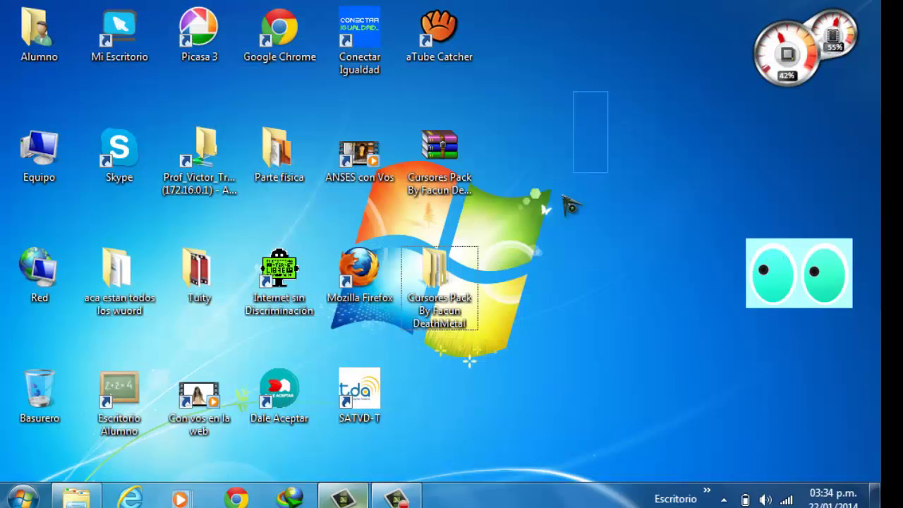
drag(480, 165, 695, 172)
drag(438, 271, 677, 275)
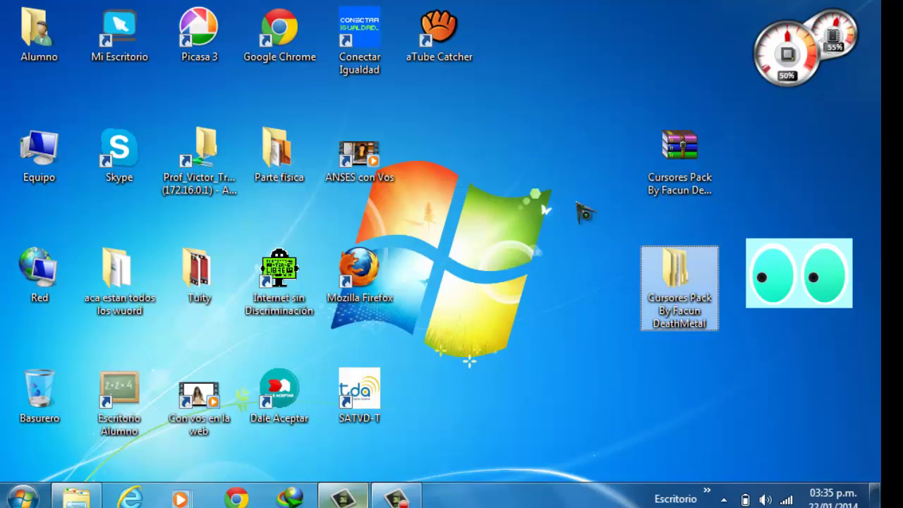
drag(545, 49, 314, 497)
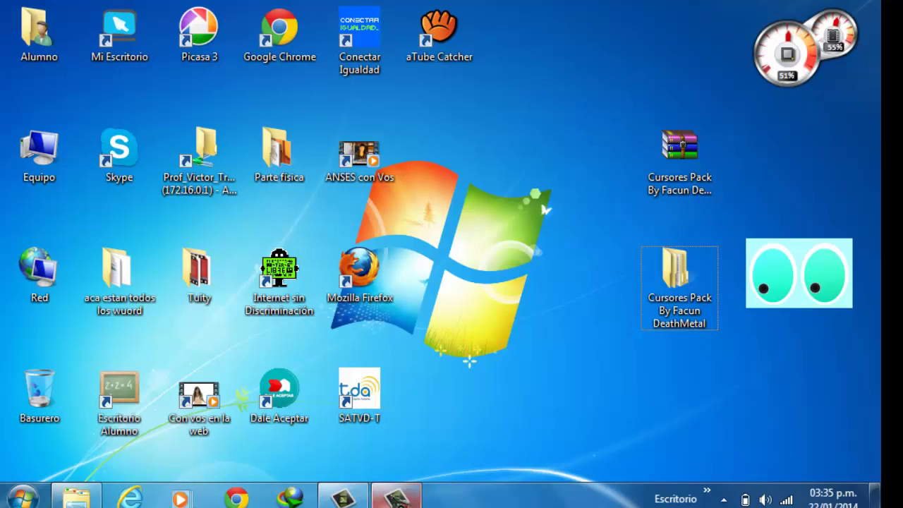
click(397, 498)
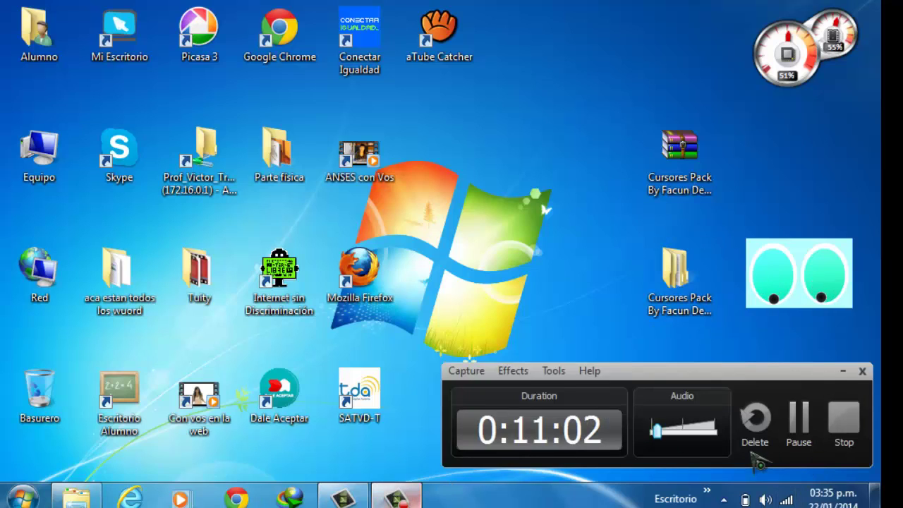